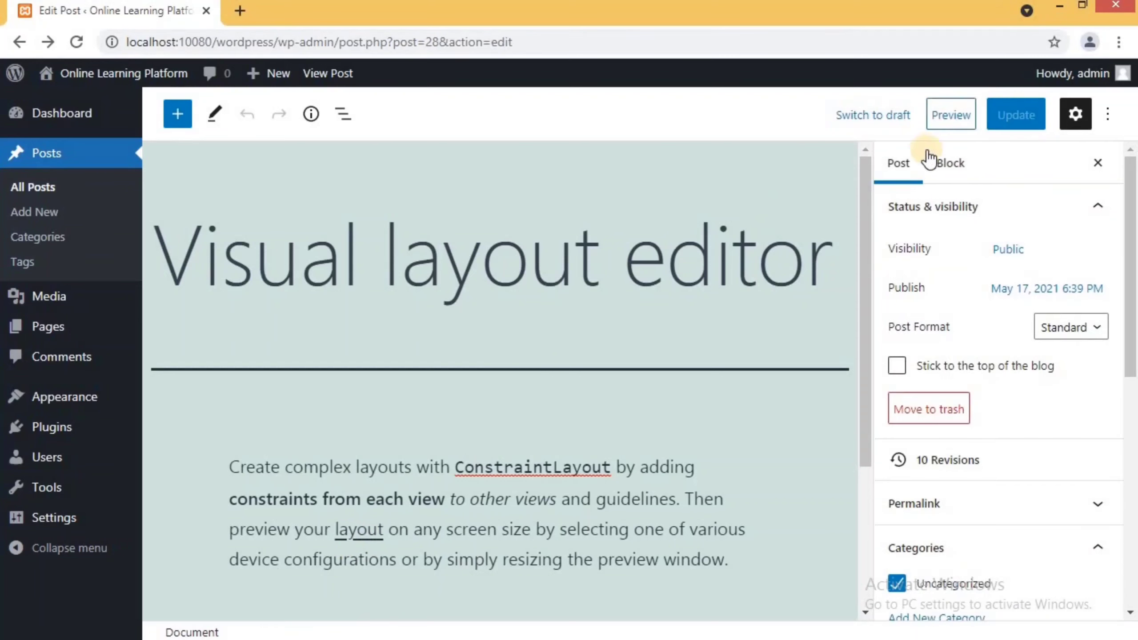
Preview the "Visual layout editor" post in a new browser tab and view its content.
{"action": "left_click", "coordinate": [960, 118]}
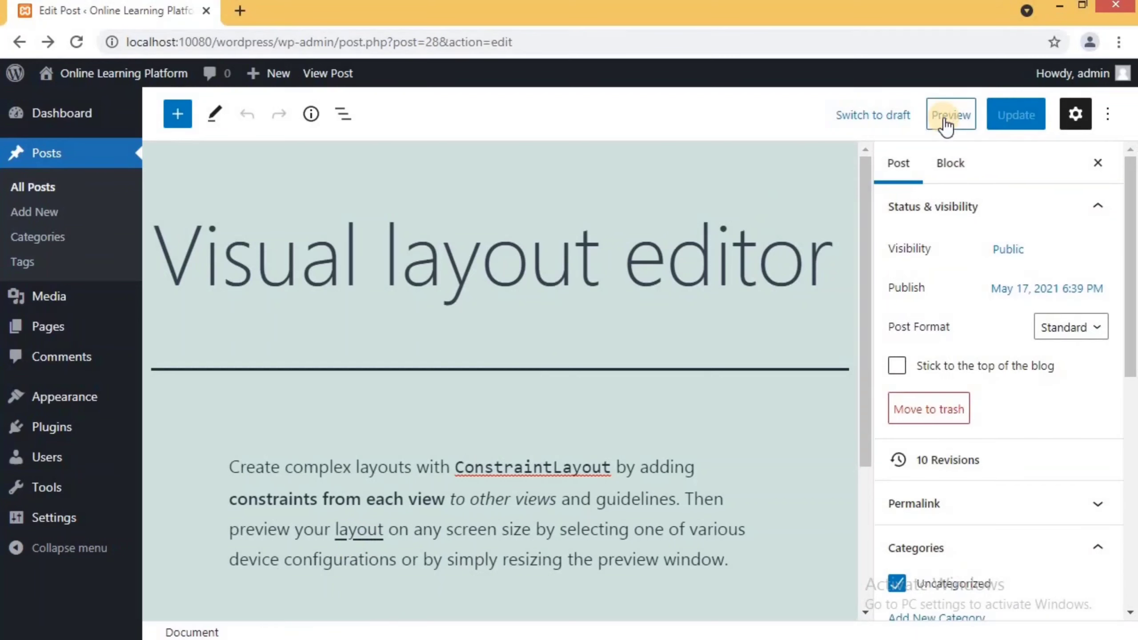
{"action": "left_click", "coordinate": [946, 126]}
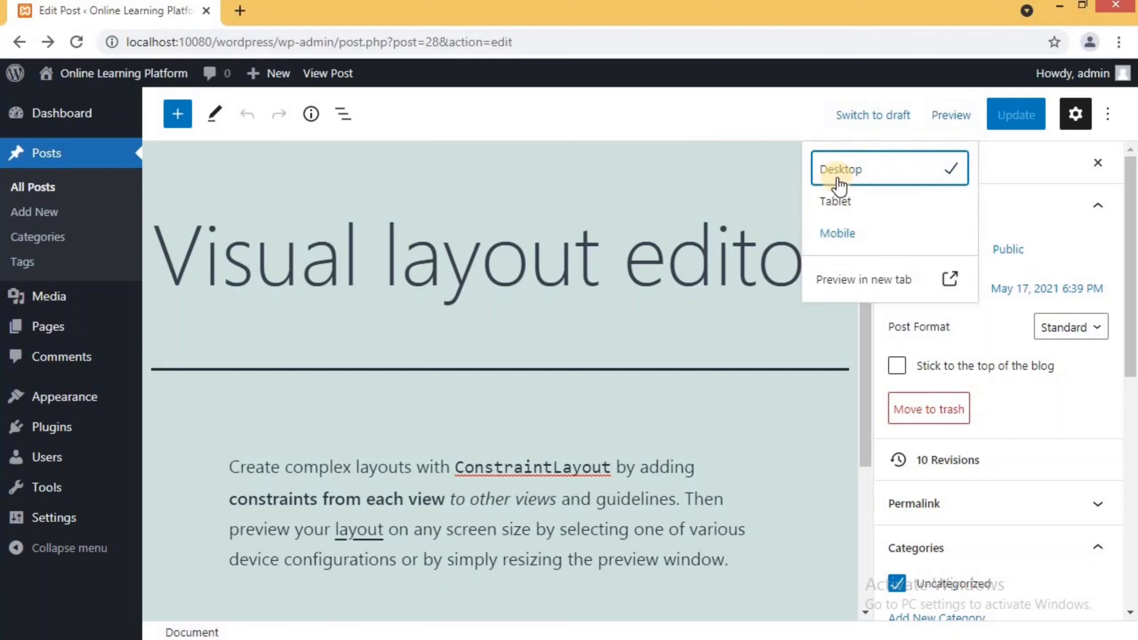
{"action": "left_click", "coordinate": [836, 279]}
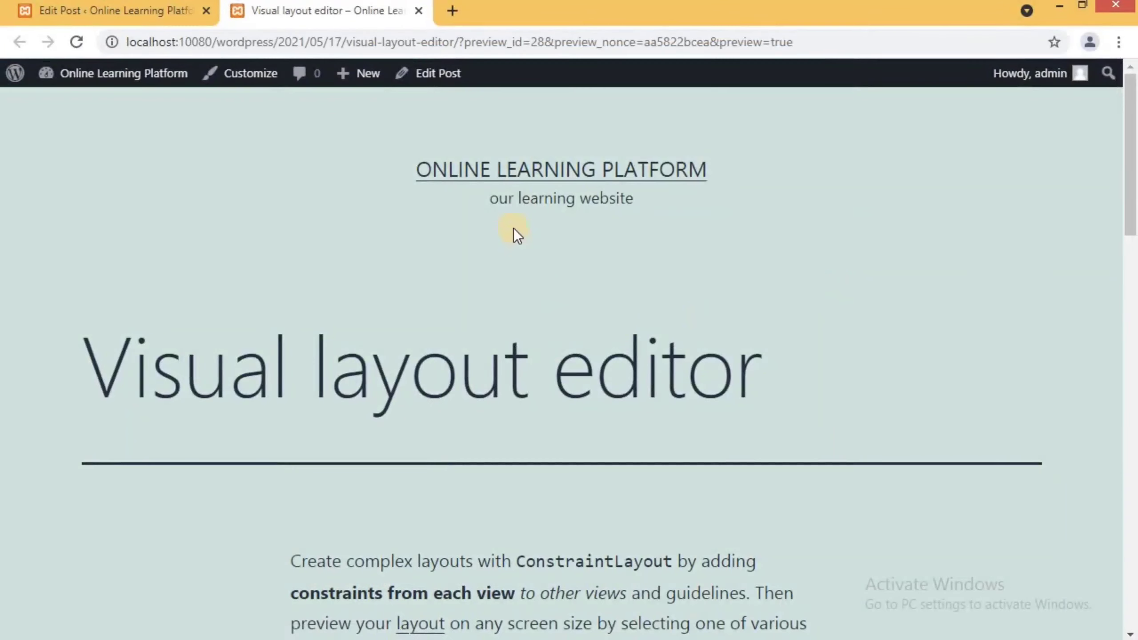
{"action": "scroll", "coordinate": [471, 310], "scroll_direction": "down", "scroll_amount": 2}
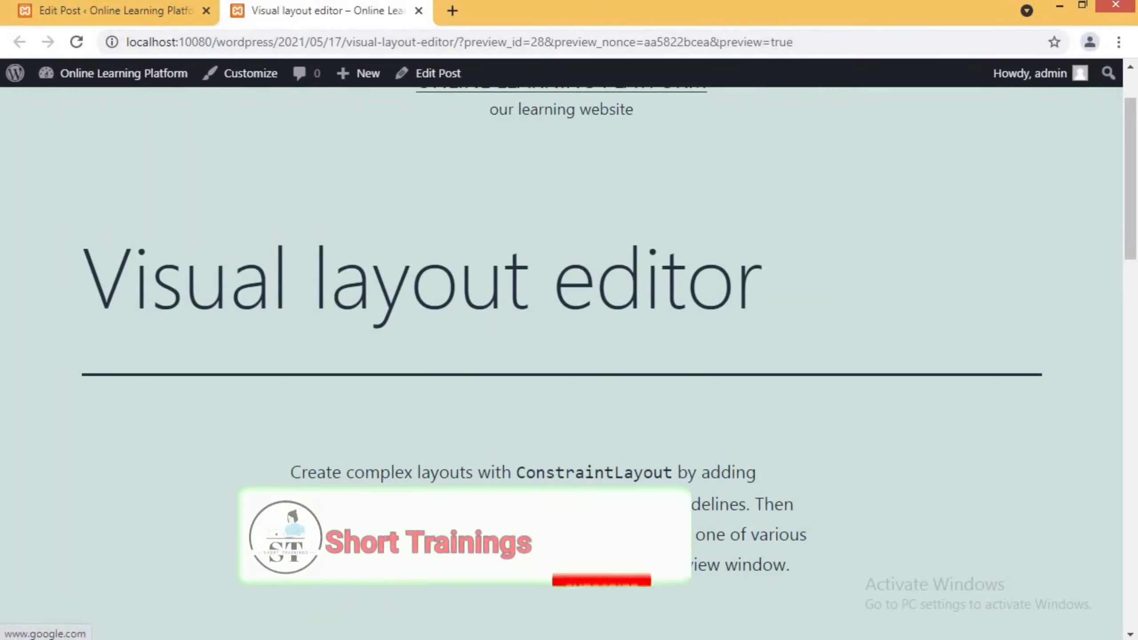
Test the link on the word "layout" in the preview, and close the linked page and the preview tab.
{"action": "left_click", "coordinate": [602, 583]}
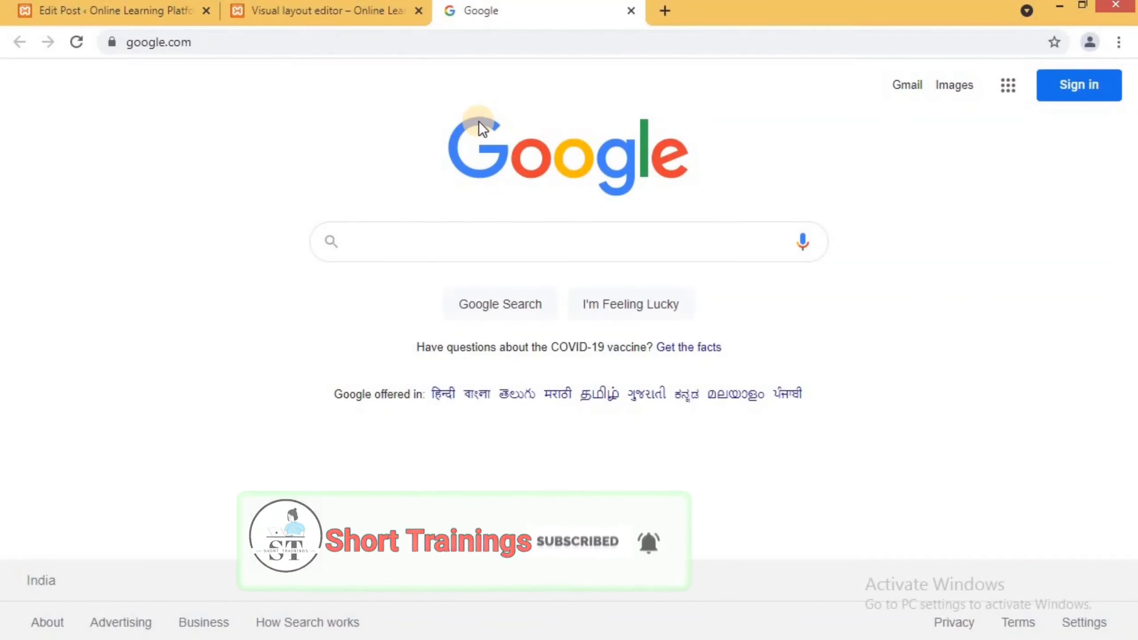
{"action": "left_click", "coordinate": [631, 11]}
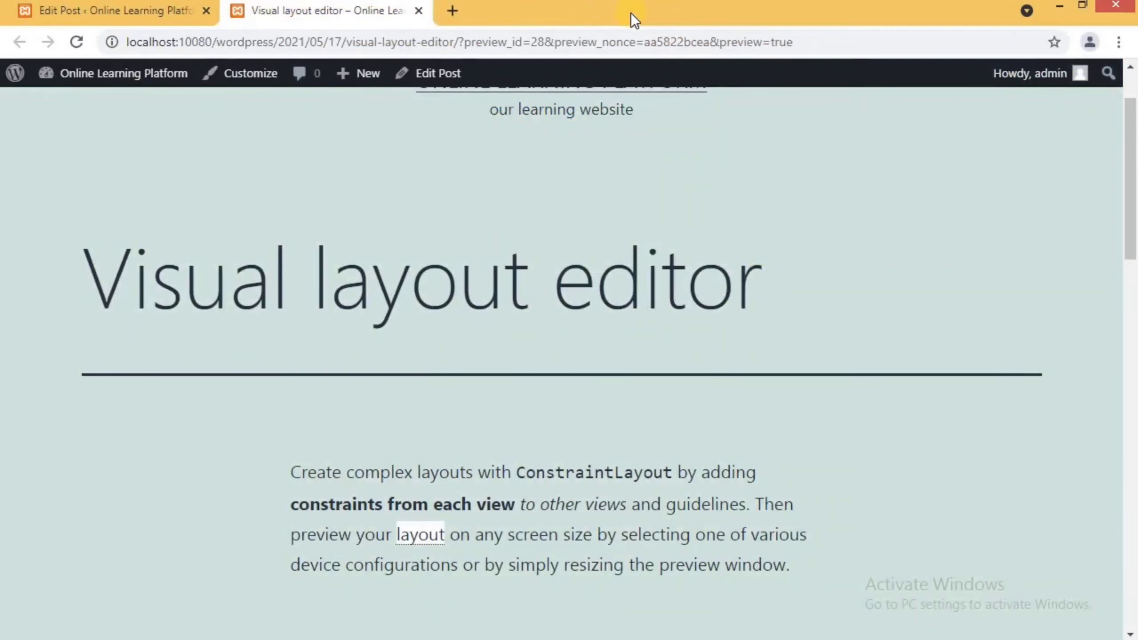
{"action": "left_click", "coordinate": [420, 537]}
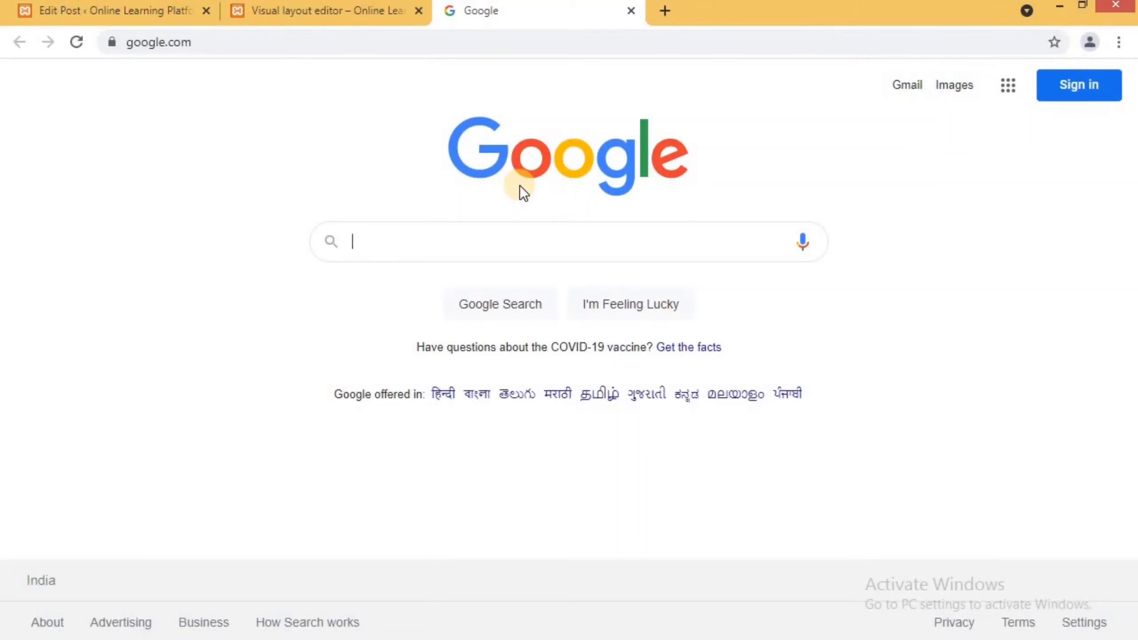
{"action": "left_click", "coordinate": [630, 11]}
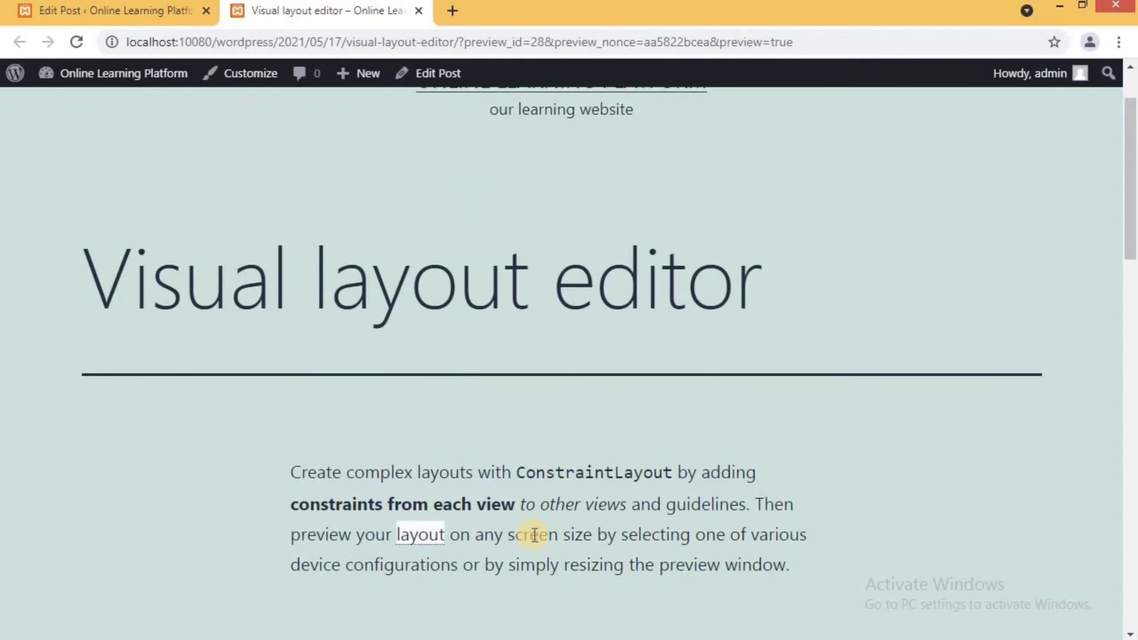
{"action": "key", "text": "ctrl+w"}
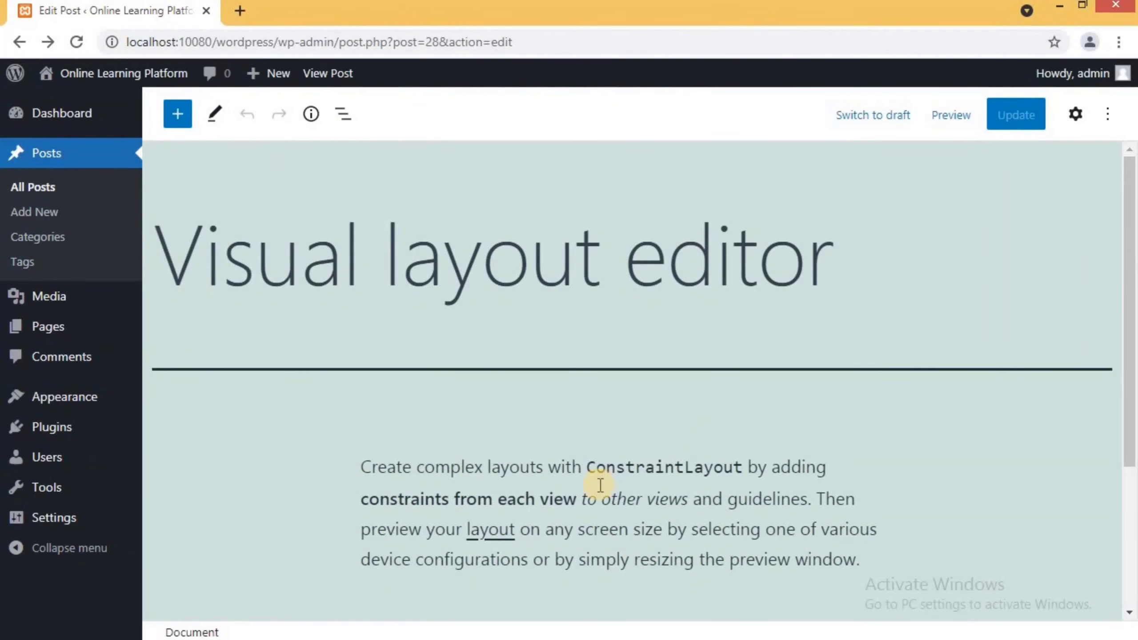
Select the post's paragraph and show its block settings.
{"action": "left_click", "coordinate": [529, 467]}
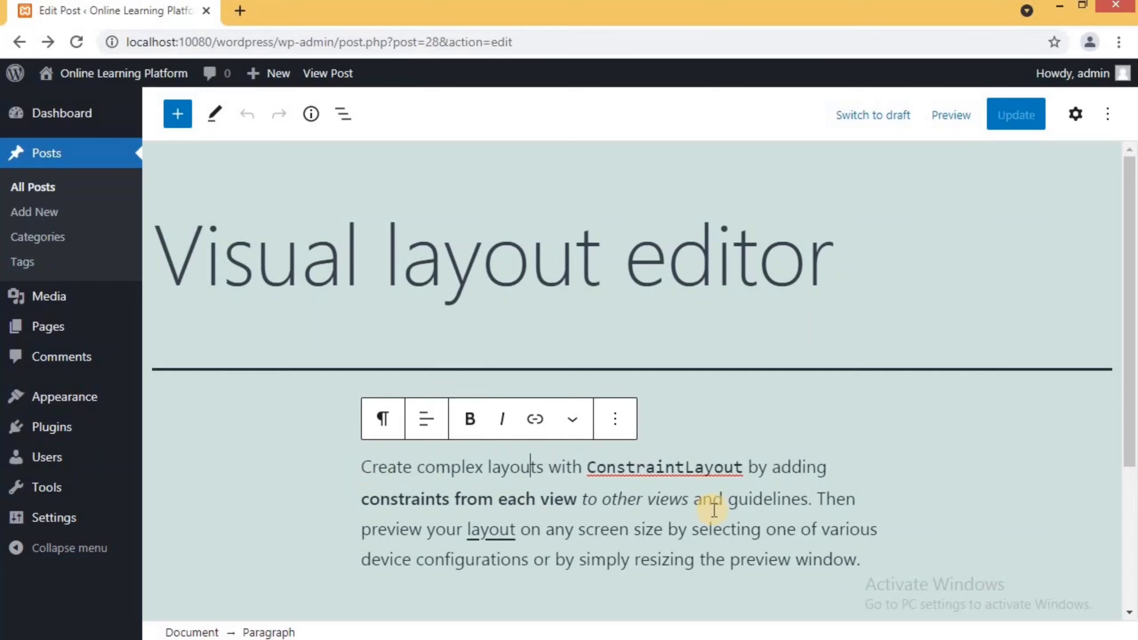
{"action": "left_click", "coordinate": [1075, 115]}
{"action": "left_click", "coordinate": [950, 189]}
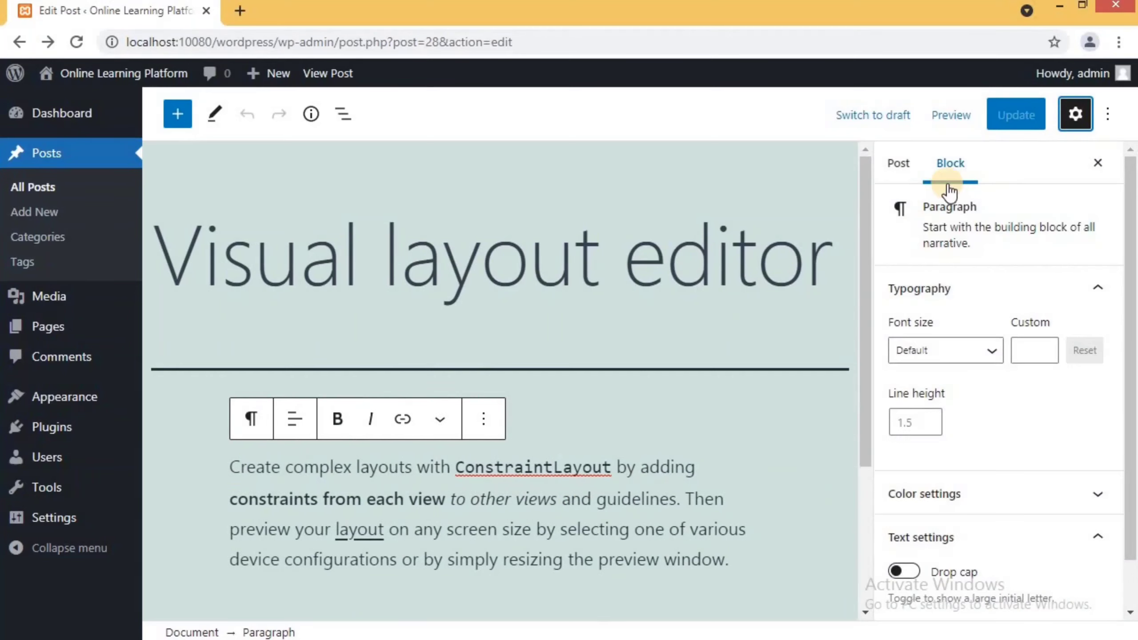
Show the post settings and review the post visibility options, keeping Public selected.
{"action": "left_click", "coordinate": [902, 167]}
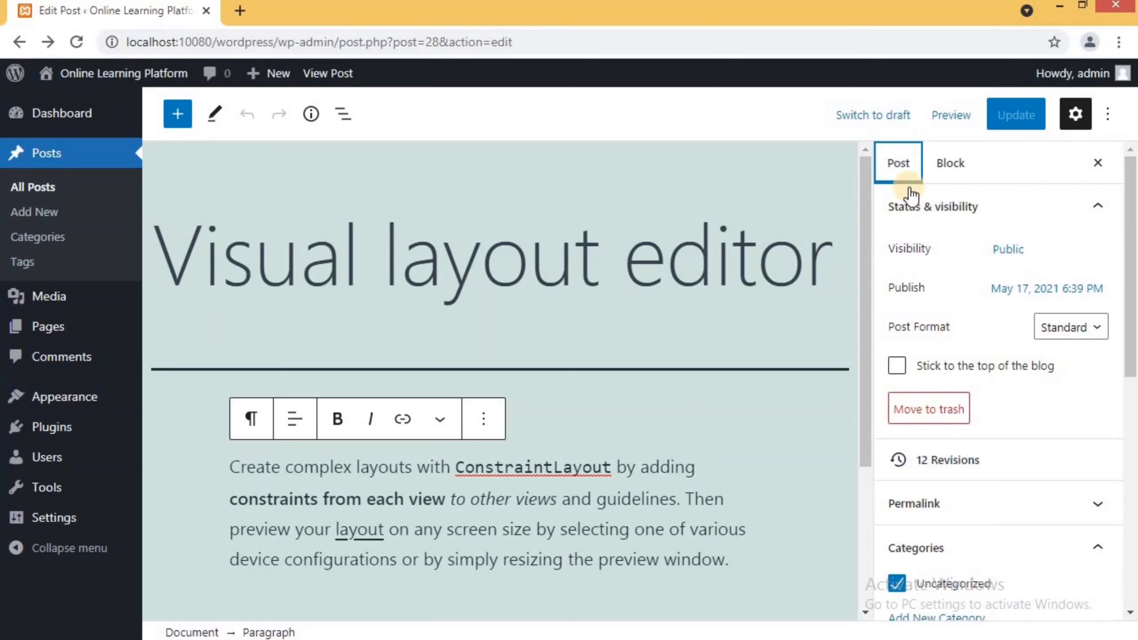
{"action": "left_click", "coordinate": [1096, 214]}
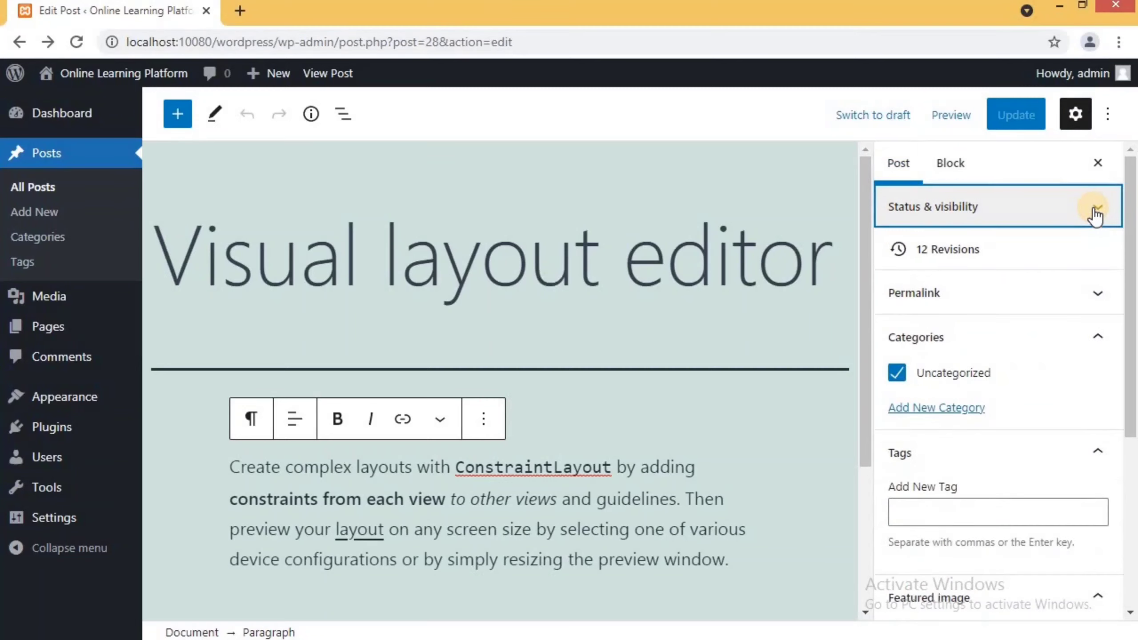
{"action": "left_click", "coordinate": [1094, 212]}
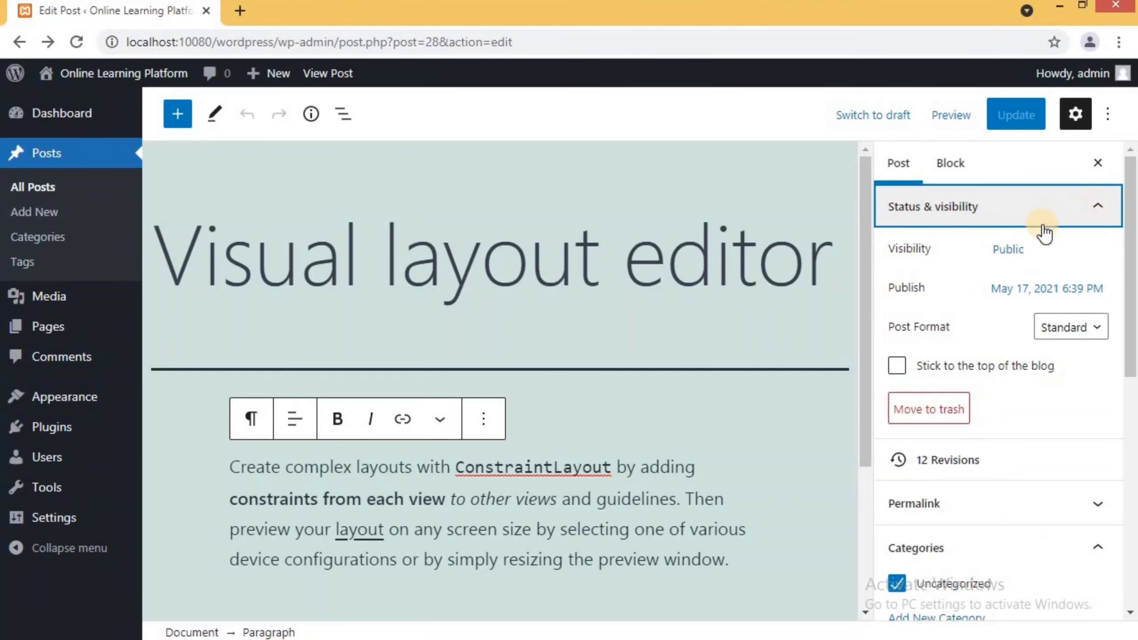
{"action": "left_click", "coordinate": [998, 259]}
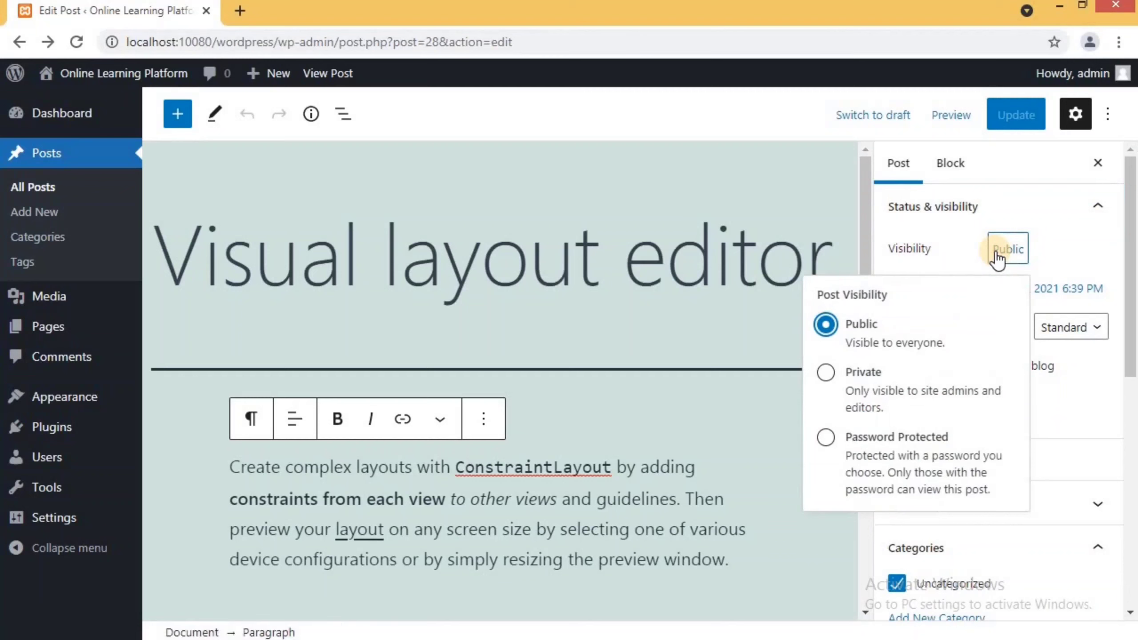
{"action": "left_click", "coordinate": [861, 333]}
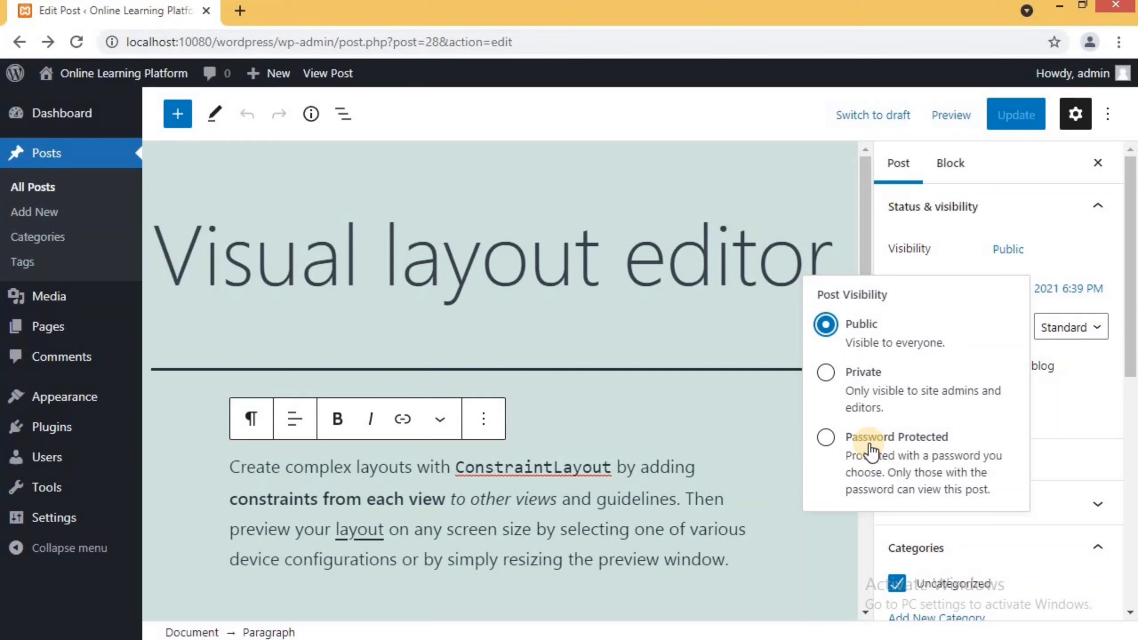
{"action": "left_click", "coordinate": [1035, 253]}
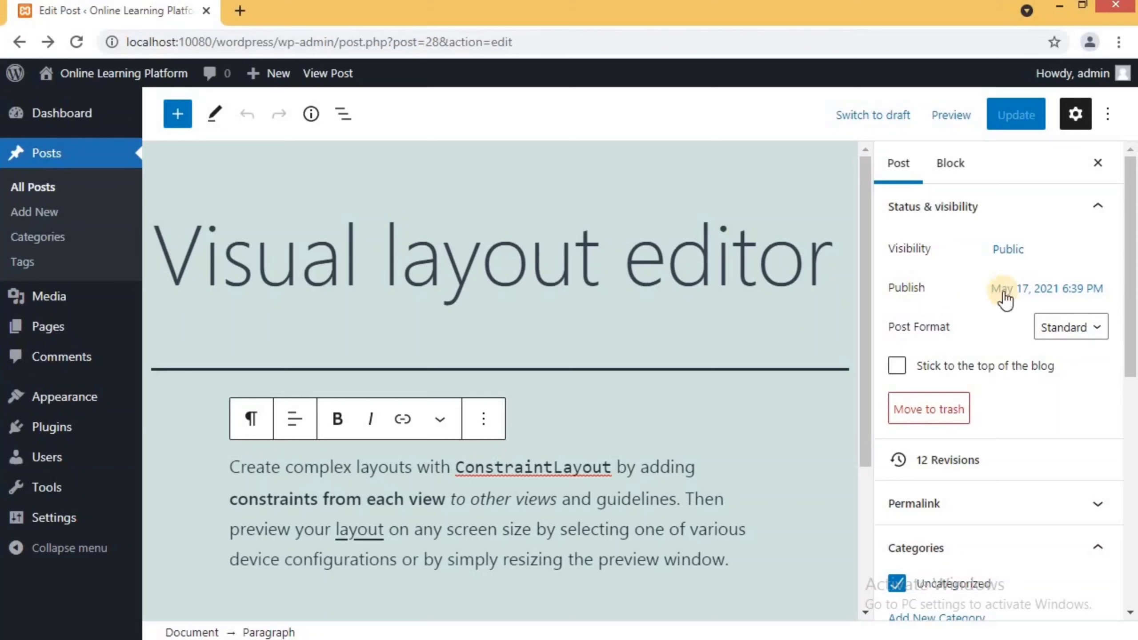
Examine the publish date settings and the available post formats, keeping the Standard format.
{"action": "left_click", "coordinate": [1033, 297]}
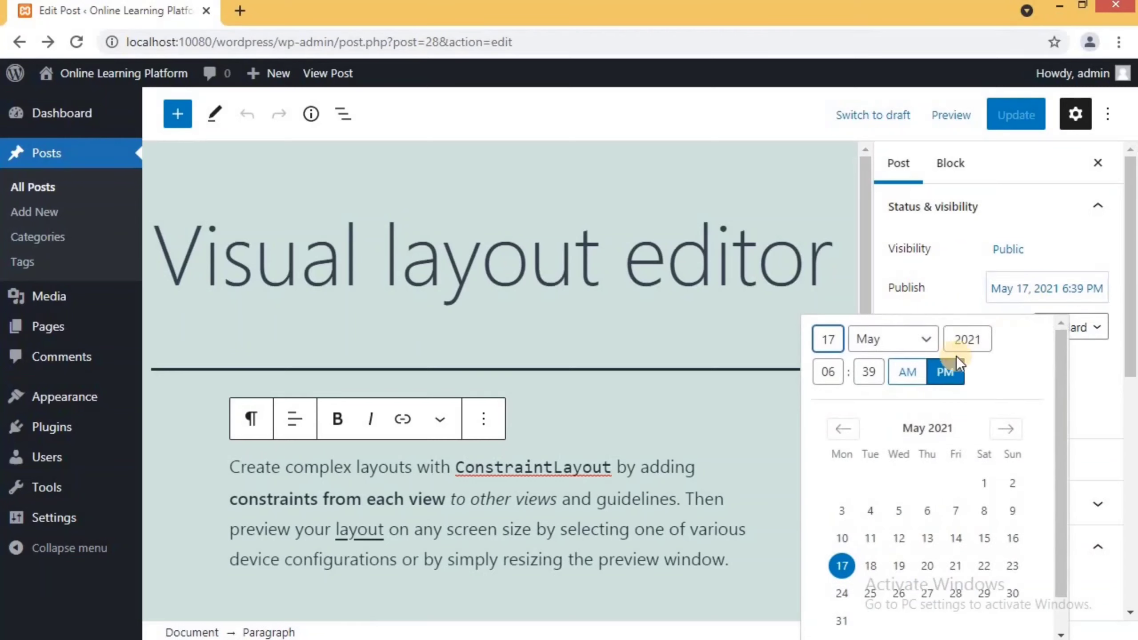
{"action": "left_click", "coordinate": [936, 299]}
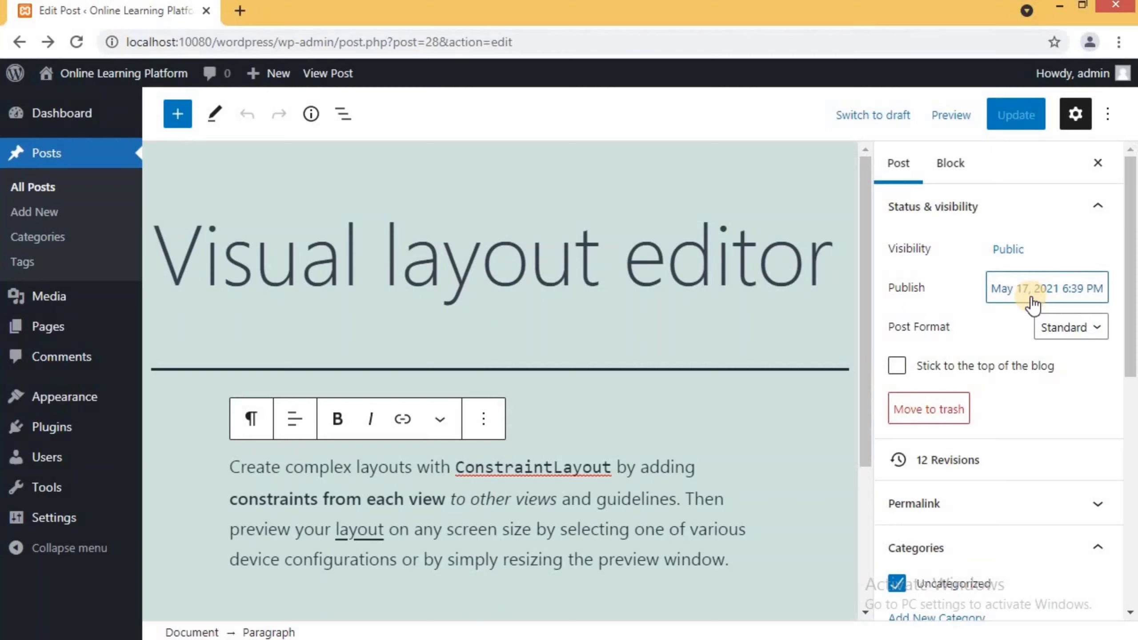
{"action": "left_click", "coordinate": [1082, 336]}
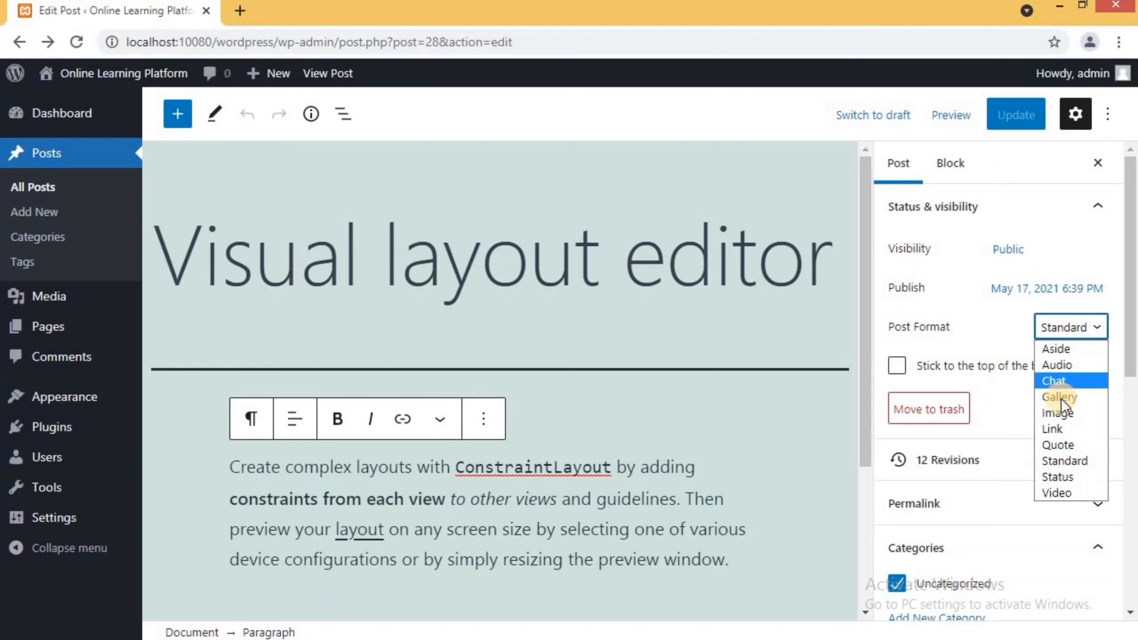
{"action": "left_click", "coordinate": [1062, 462]}
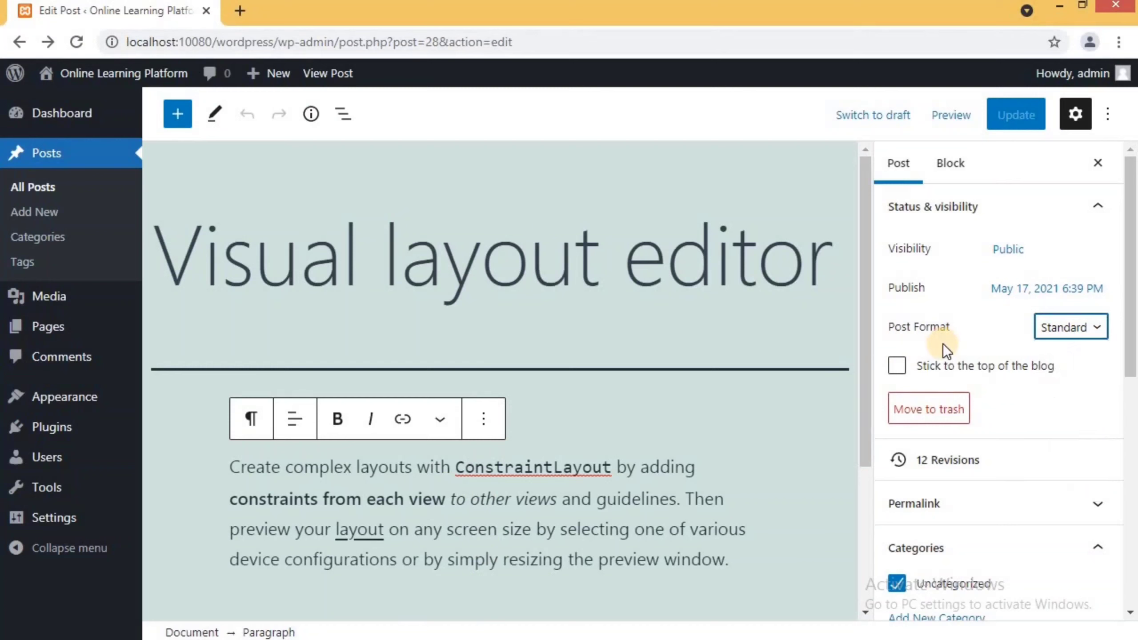
Show the post's permalink settings, and open the post on the live site to highlight the date and slug in its address.
{"action": "scroll", "coordinate": [943, 344], "scroll_direction": "down", "scroll_amount": 2}
{"action": "left_click", "coordinate": [1094, 424]}
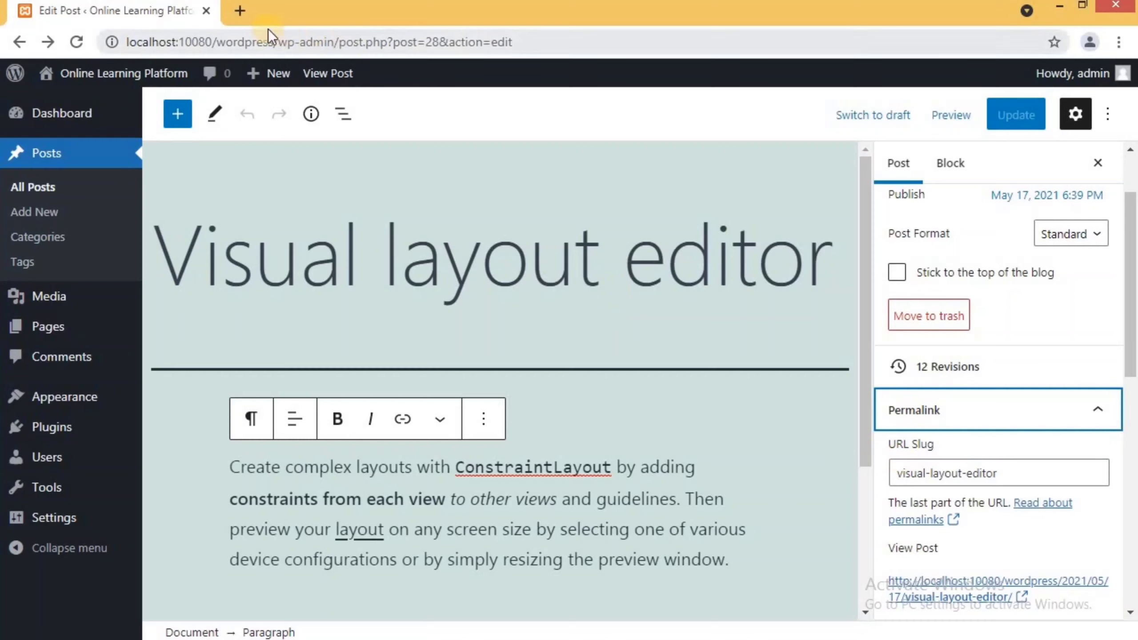
{"action": "mouse_move", "coordinate": [135, 73]}
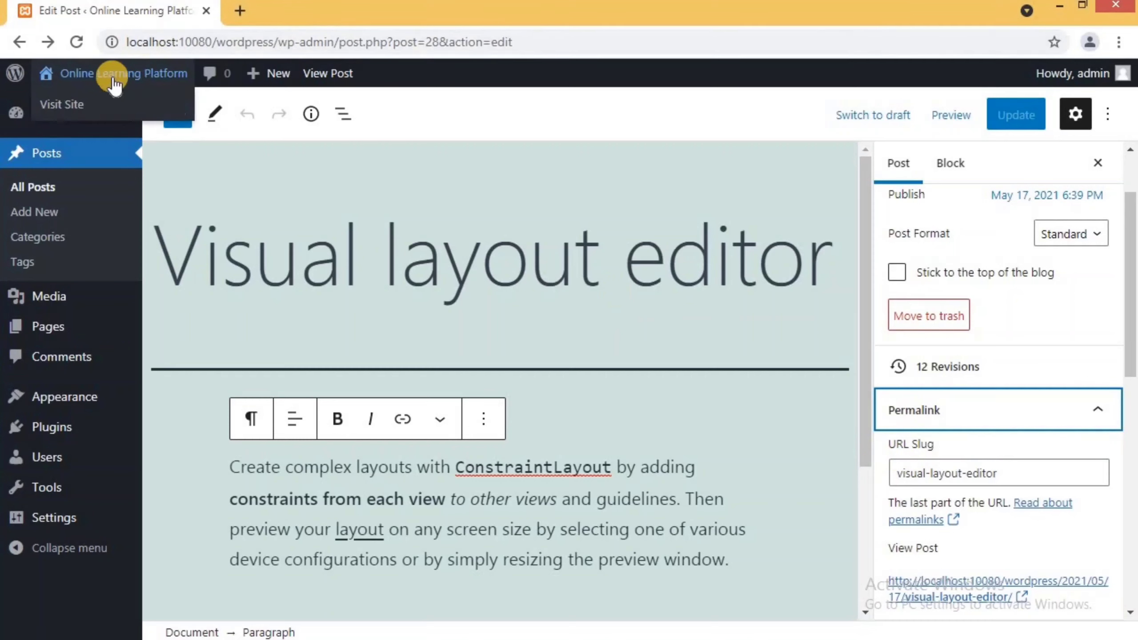
{"action": "left_click", "coordinate": [66, 107]}
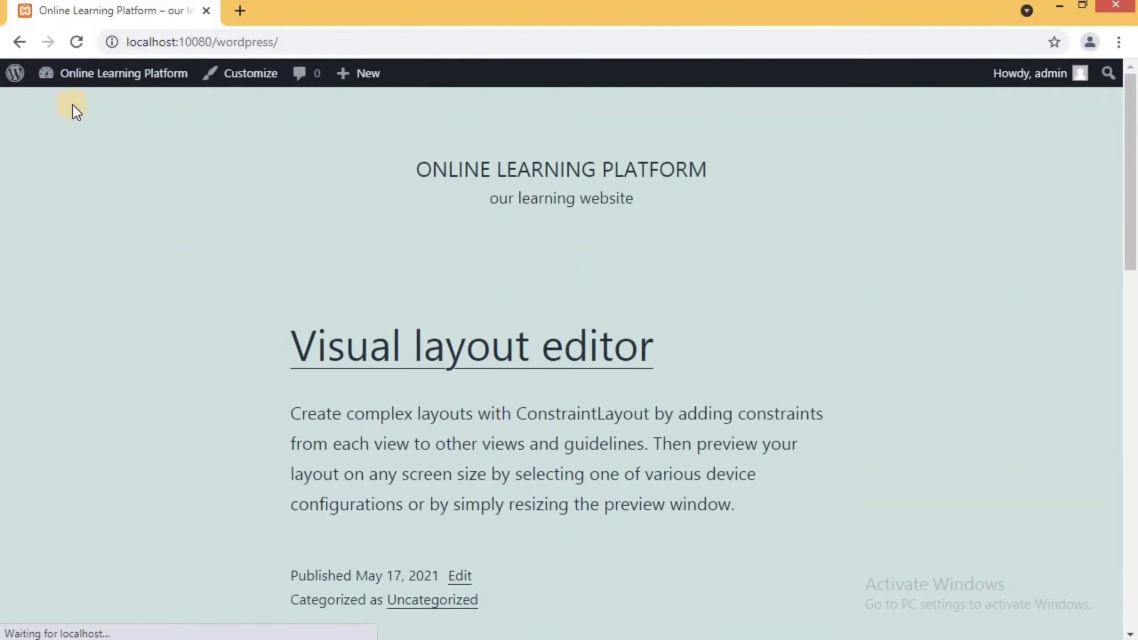
{"action": "left_click", "coordinate": [378, 358]}
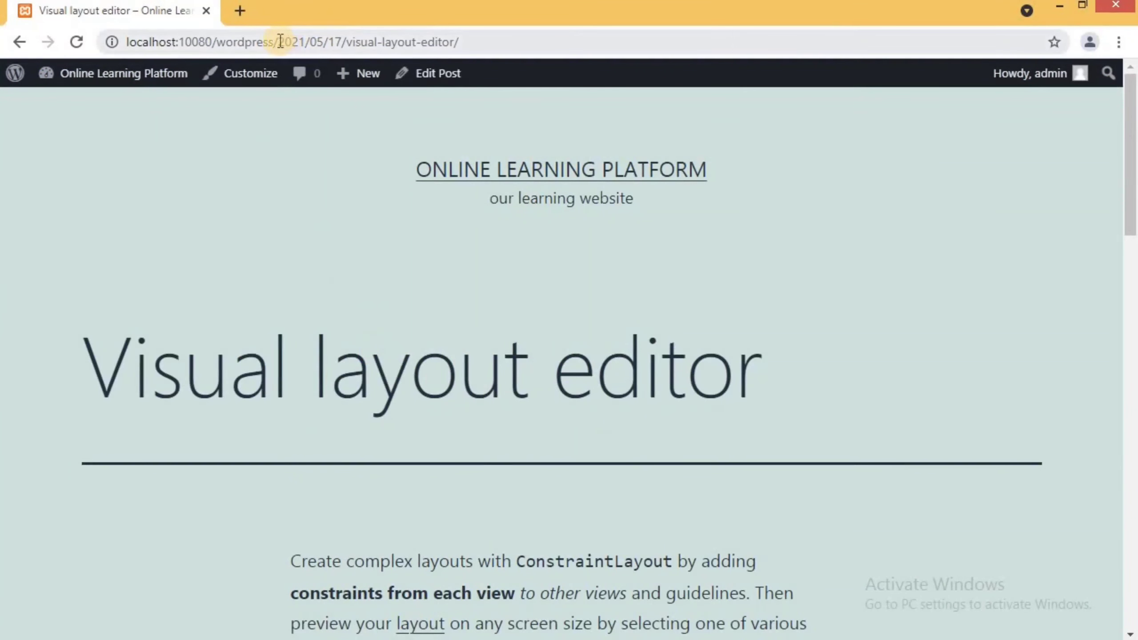
{"action": "left_click_drag", "start_coordinate": [277, 41], "coordinate": [457, 44]}
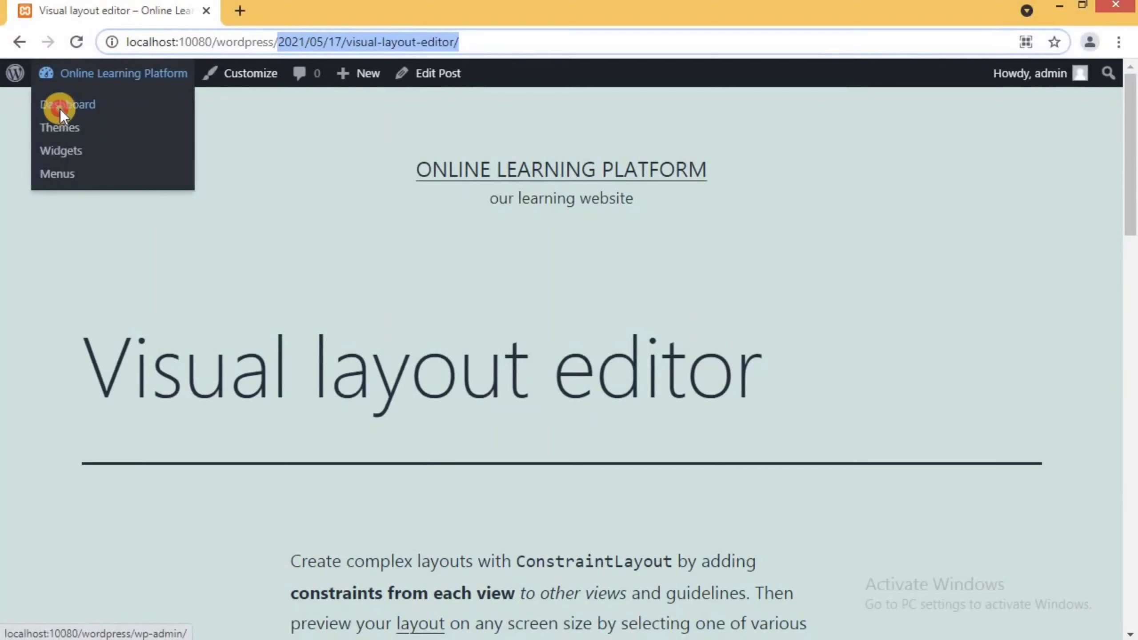
Reopen the "Visual layout editor" post for editing and examine its URL slug and permalink.
{"action": "left_click", "coordinate": [60, 109]}
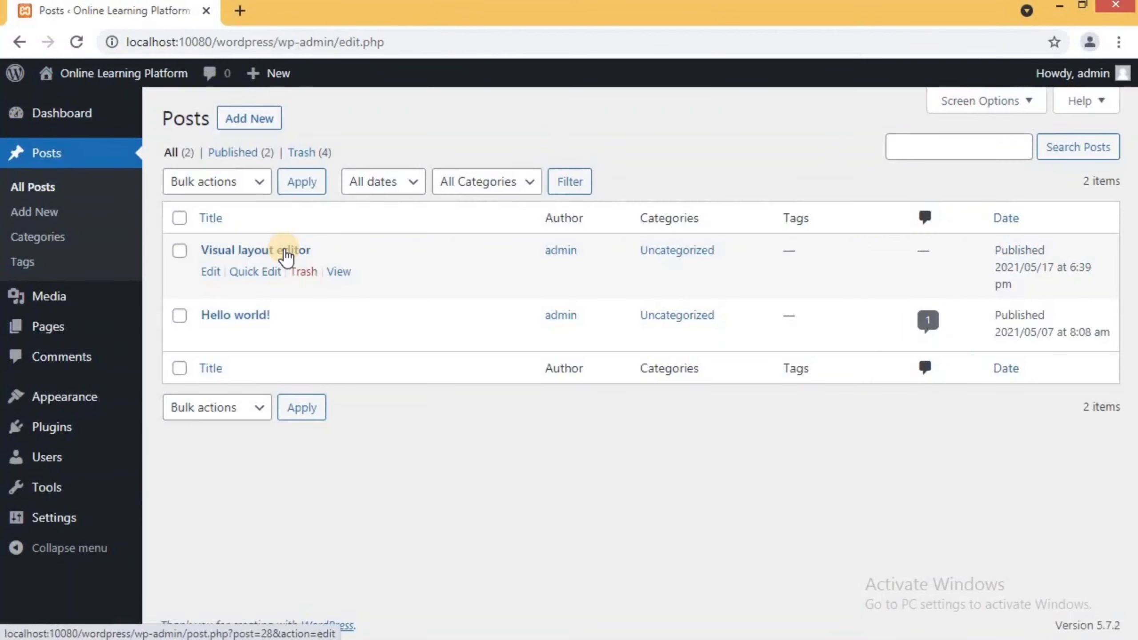
{"action": "left_click", "coordinate": [285, 250]}
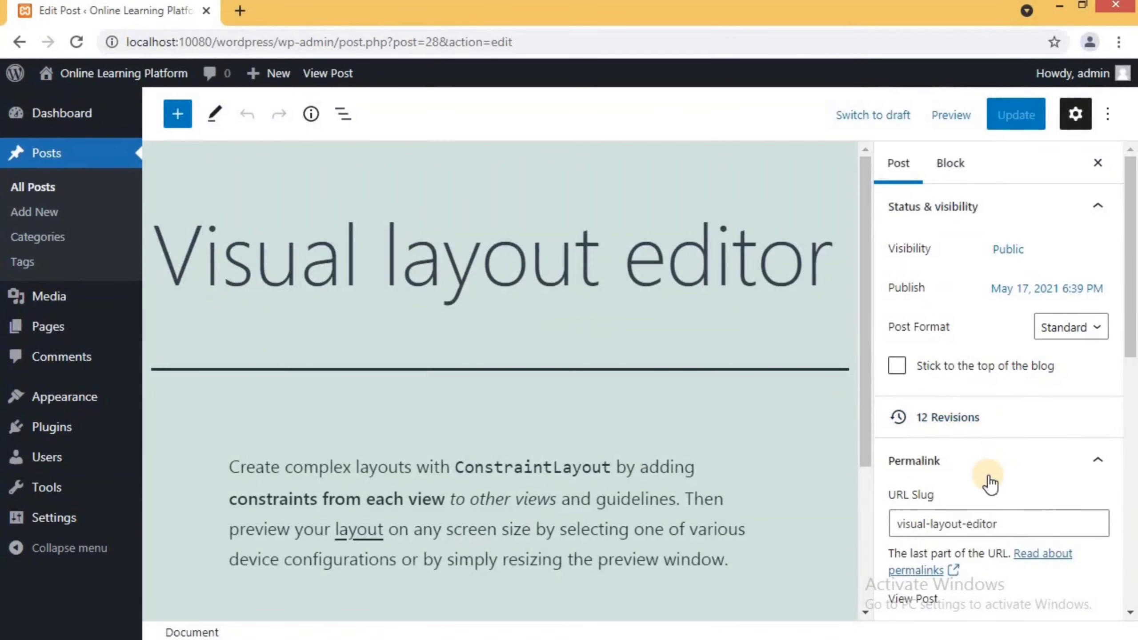
{"action": "left_click", "coordinate": [1012, 567]}
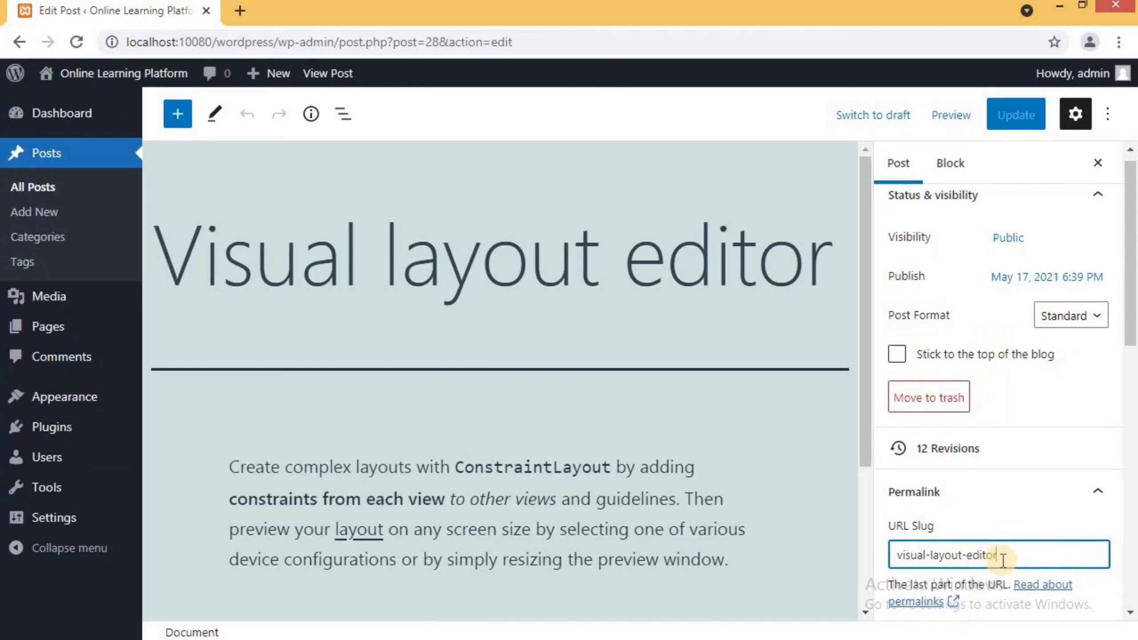
{"action": "scroll", "coordinate": [1002, 566], "scroll_direction": "down", "scroll_amount": 2}
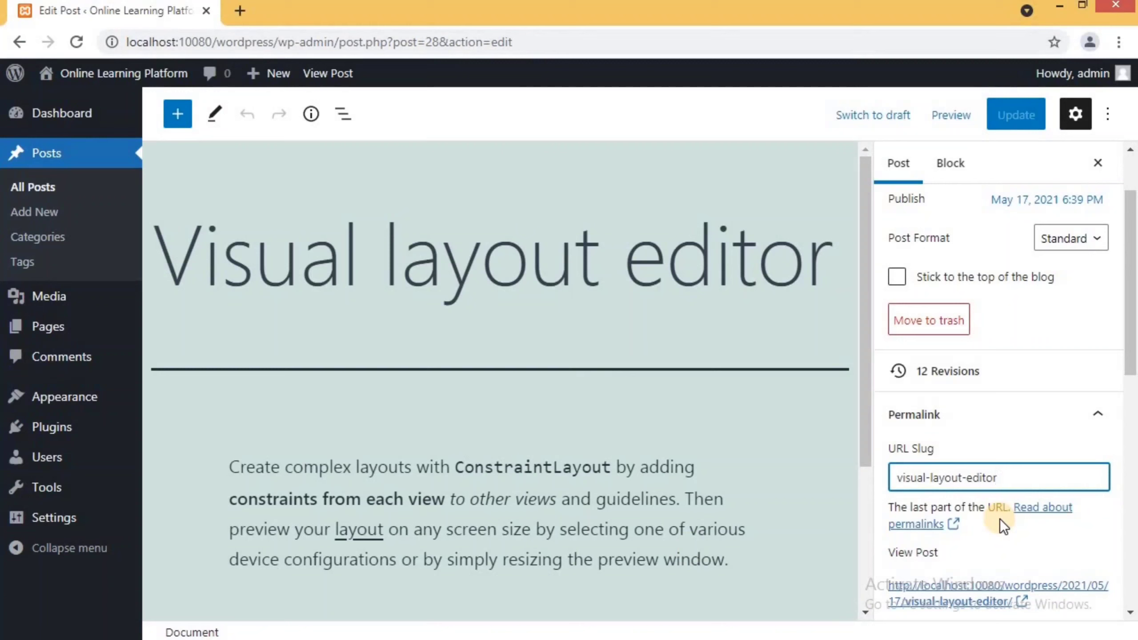
{"action": "scroll", "coordinate": [1000, 520], "scroll_direction": "down", "scroll_amount": 2}
{"action": "scroll", "coordinate": [999, 518], "scroll_direction": "down", "scroll_amount": 2}
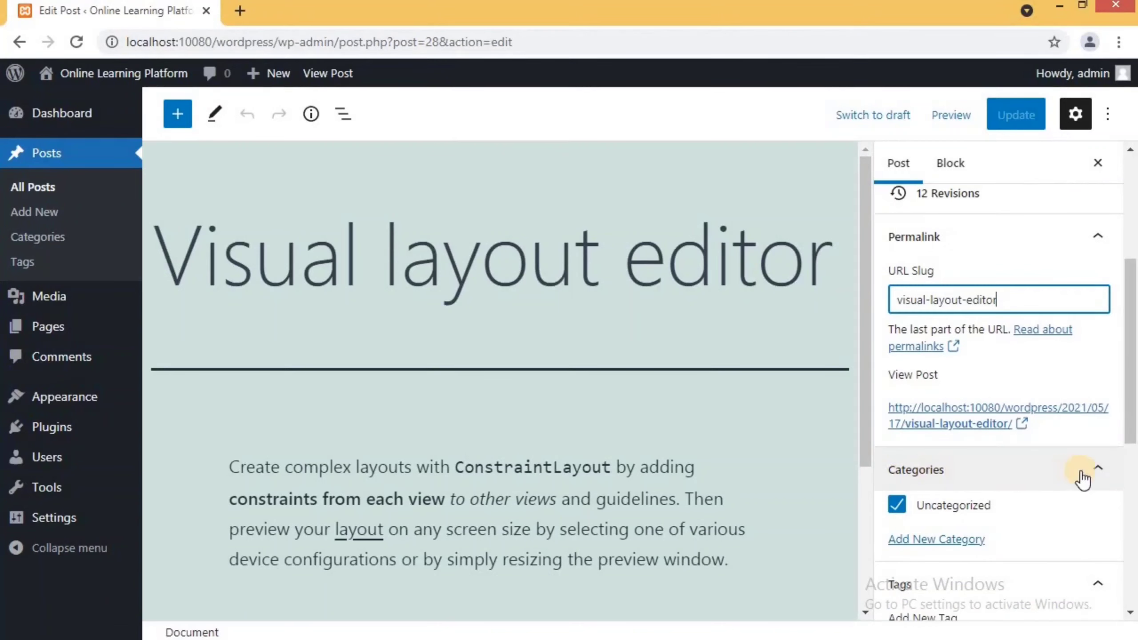
Update the post and try to clear its Uncategorized category.
{"action": "left_click_drag", "start_coordinate": [1131, 428], "coordinate": [1131, 450]}
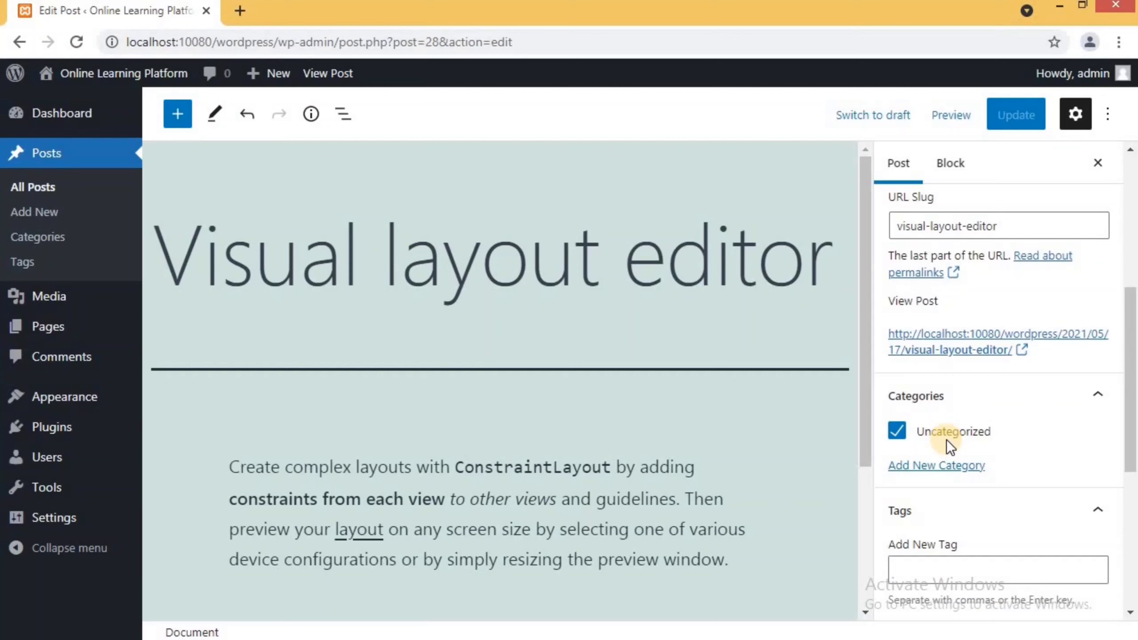
{"action": "left_click", "coordinate": [1009, 116]}
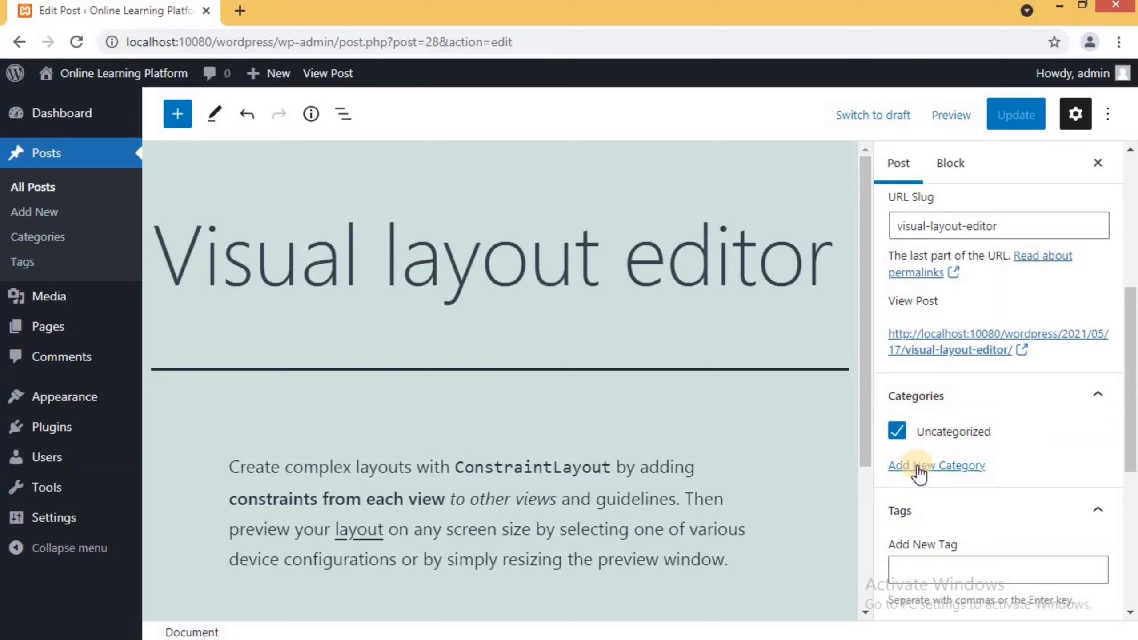
{"action": "left_click", "coordinate": [904, 435]}
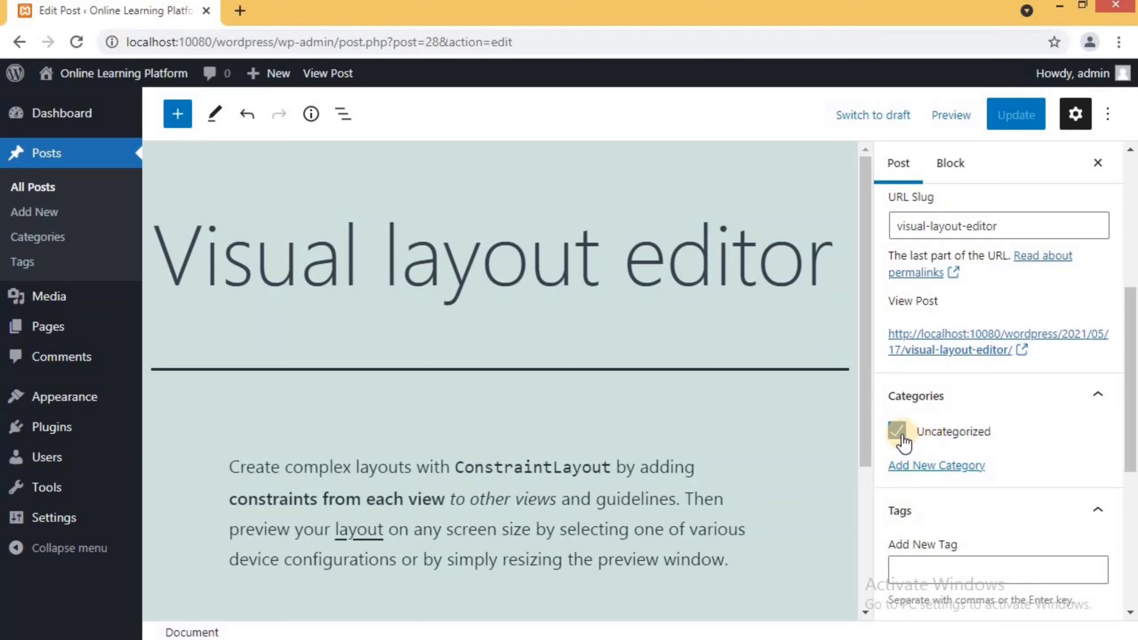
{"action": "scroll", "coordinate": [922, 470], "scroll_direction": "down", "scroll_amount": 2}
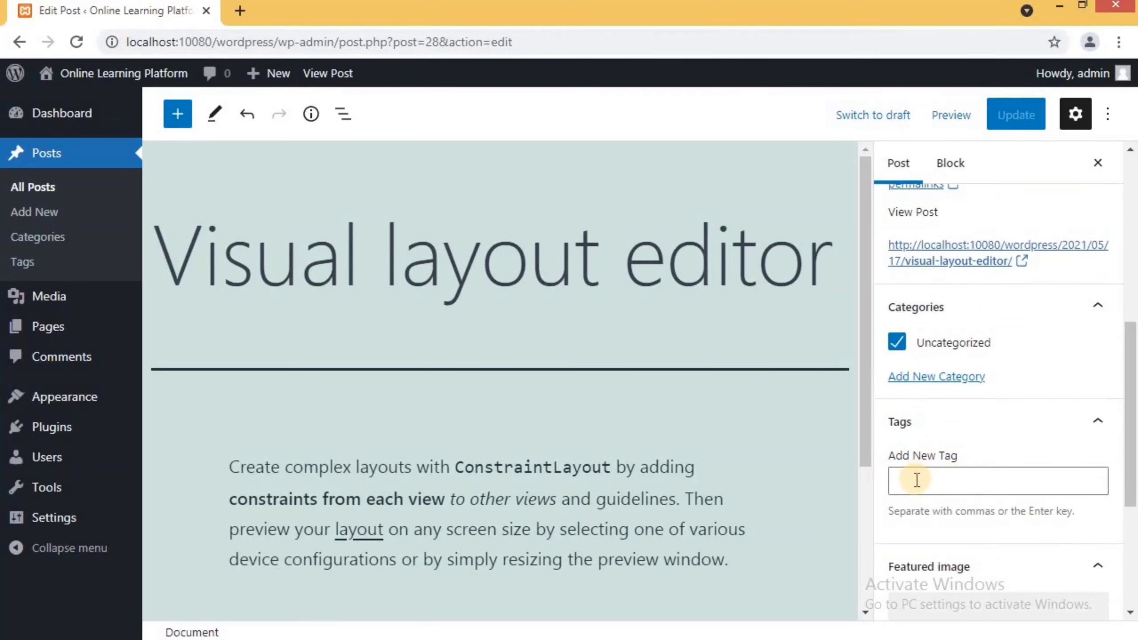
Add the tags "editor" and "visual editor" to the post, and remove both again.
{"action": "left_click", "coordinate": [917, 479]}
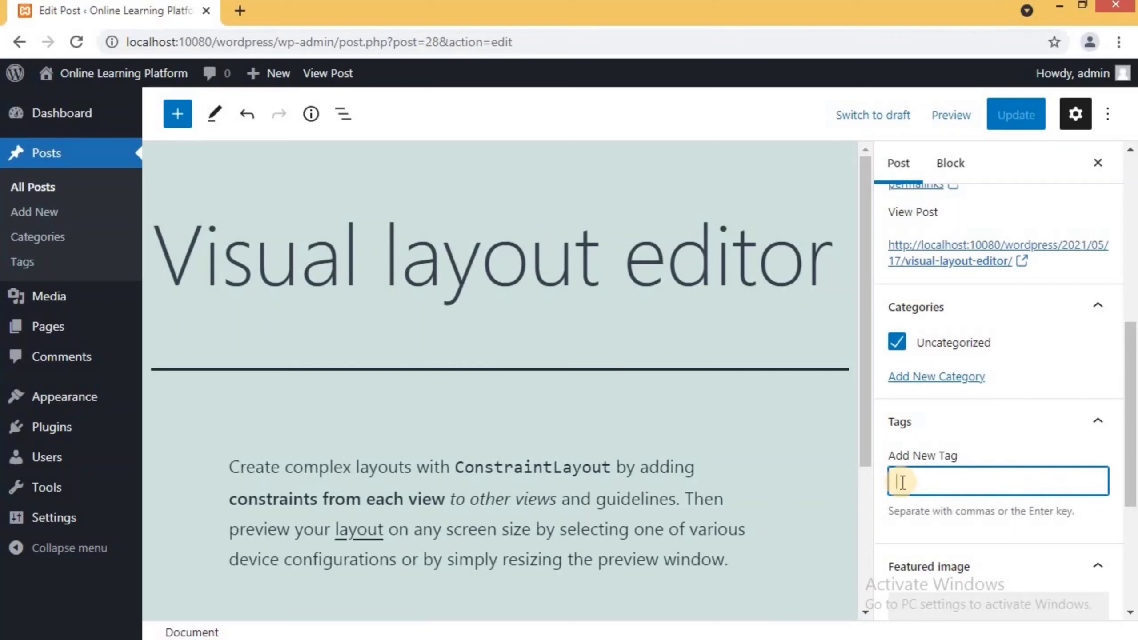
{"action": "type", "text": "editor"}
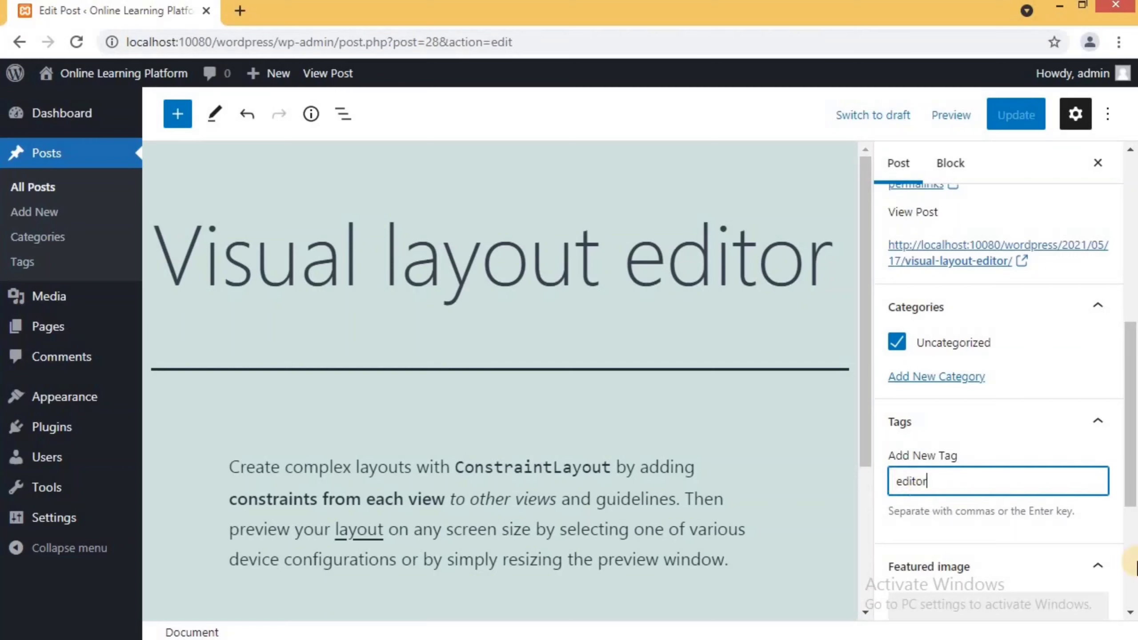
{"action": "key", "text": "Return"}
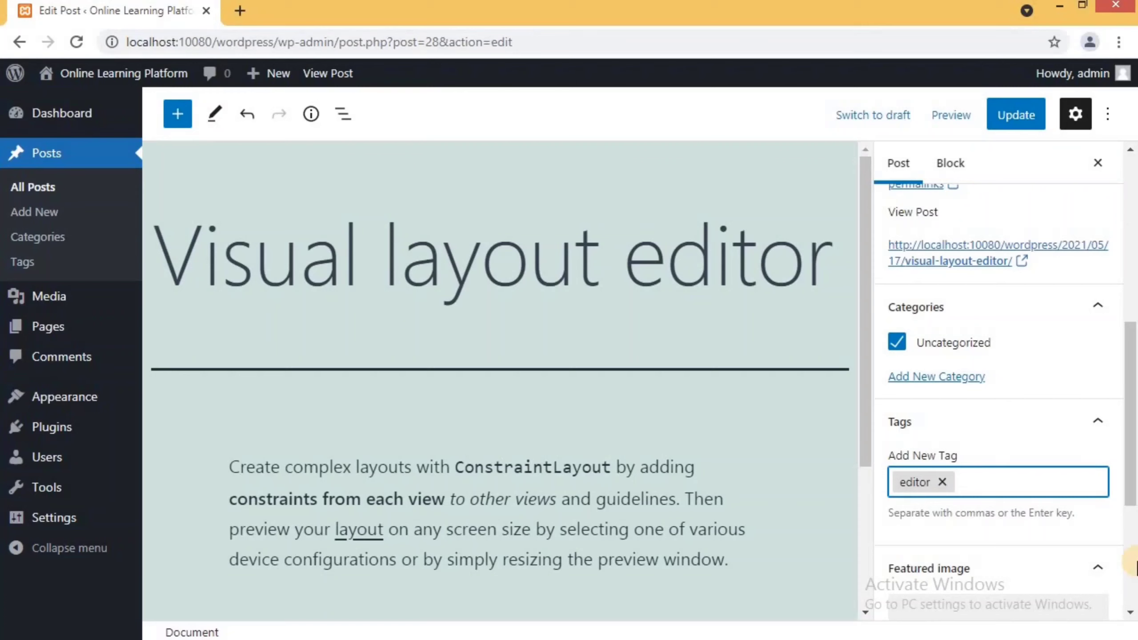
{"action": "type", "text": "visual editor"}
{"action": "key", "text": "Return"}
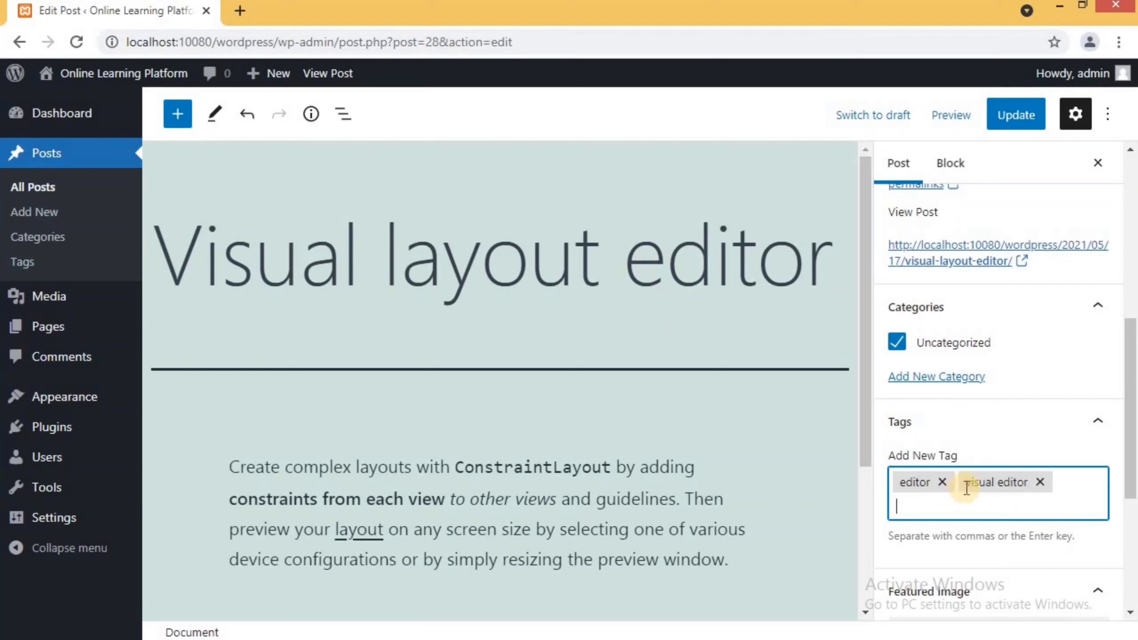
{"action": "left_click", "coordinate": [1039, 482]}
{"action": "left_click", "coordinate": [943, 482]}
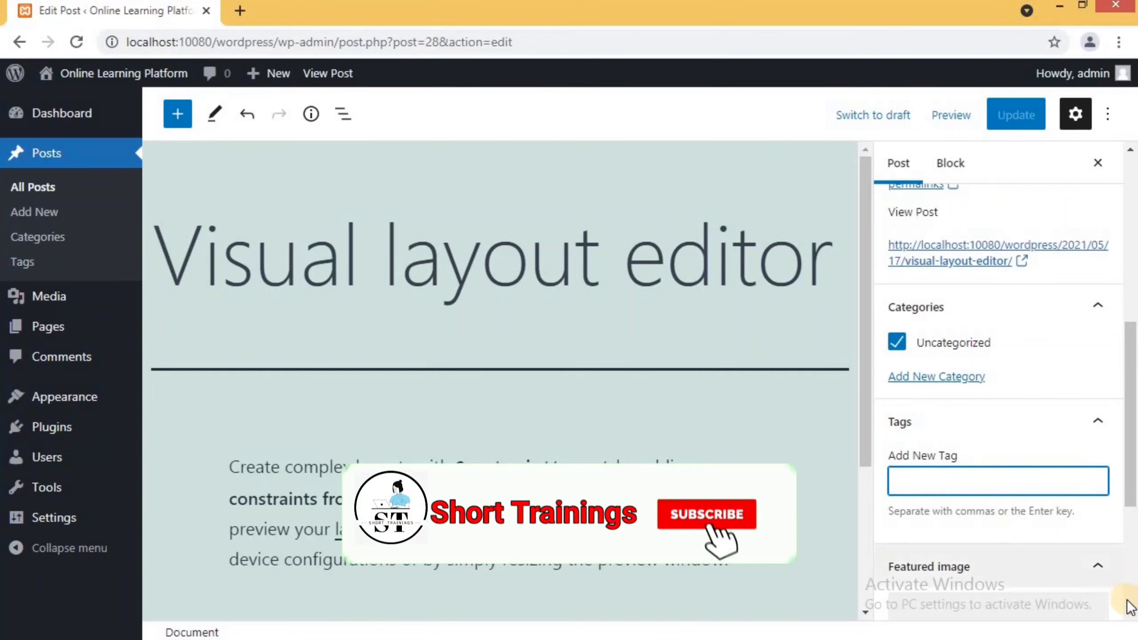
Open the image selection for the post's featured image.
{"action": "scroll", "coordinate": [1016, 502], "scroll_direction": "down", "scroll_amount": 2}
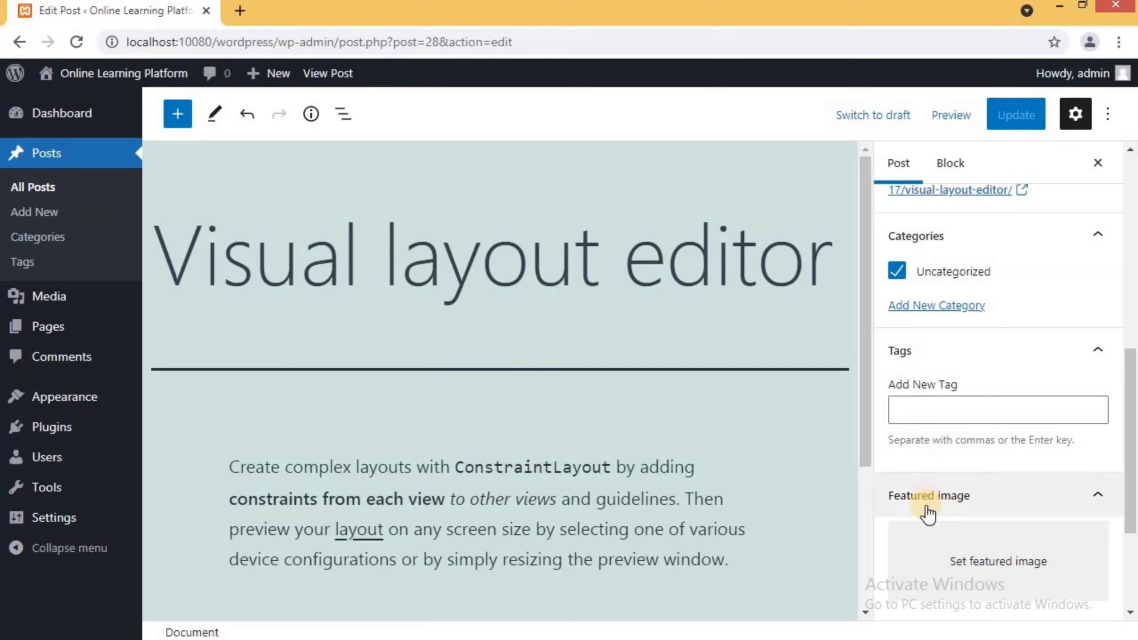
{"action": "scroll", "coordinate": [926, 511], "scroll_direction": "down", "scroll_amount": 4}
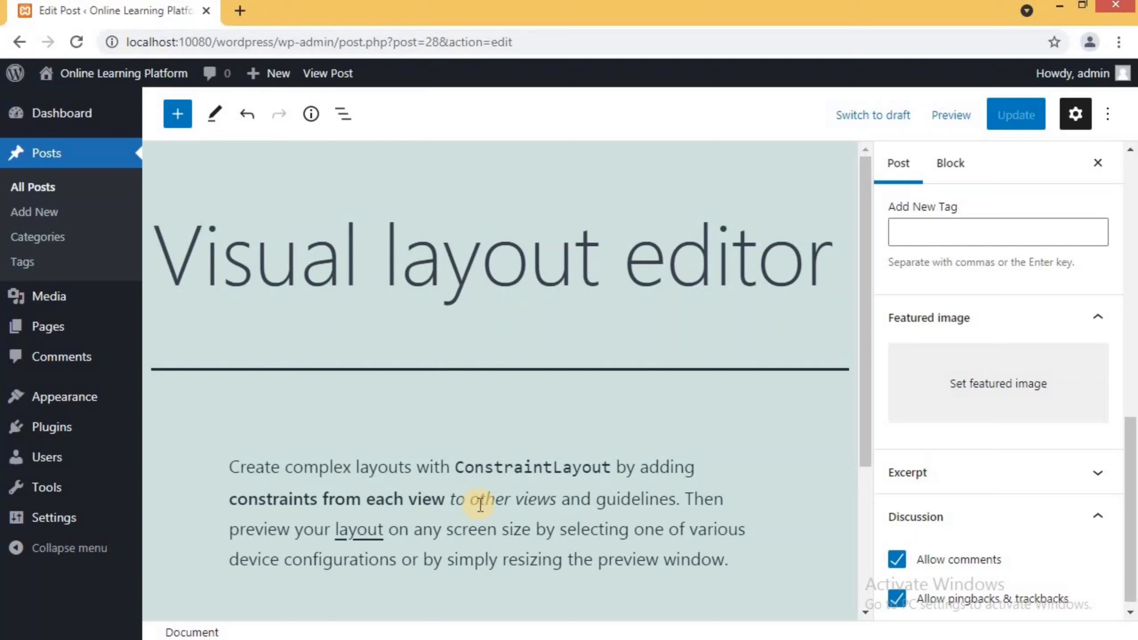
{"action": "left_click", "coordinate": [983, 388]}
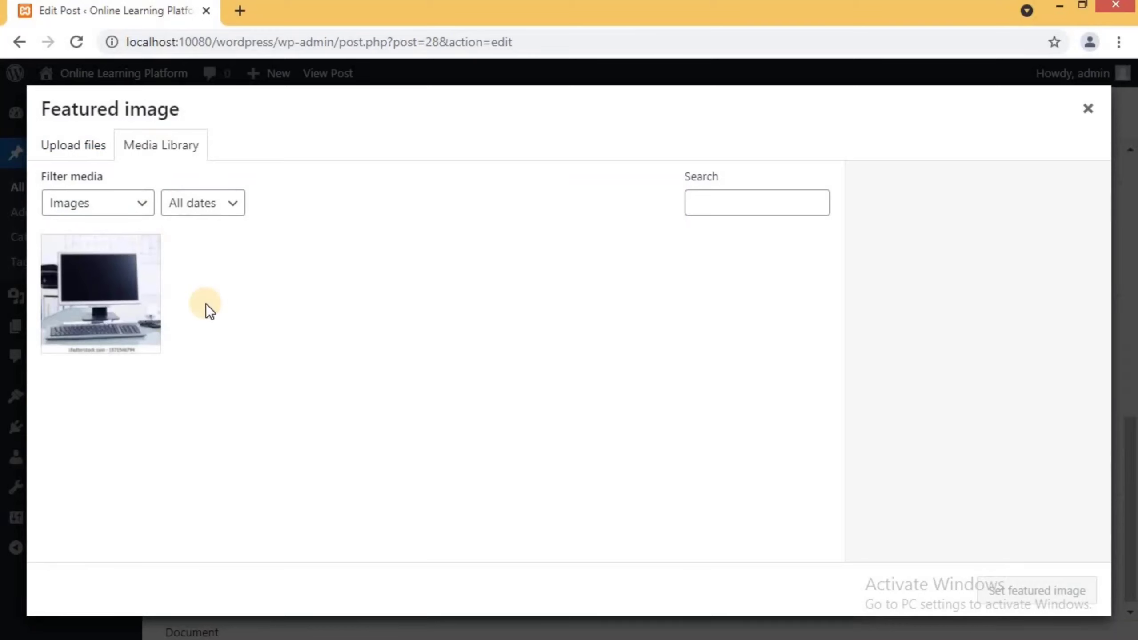
{"action": "left_click", "coordinate": [87, 154]}
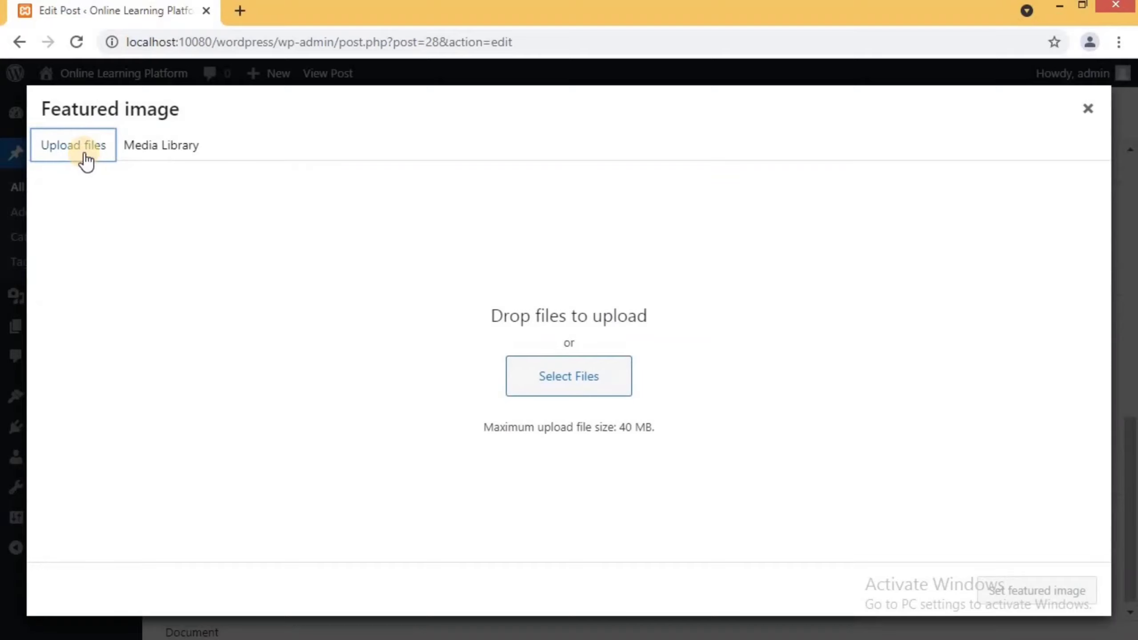
{"action": "left_click", "coordinate": [549, 380]}
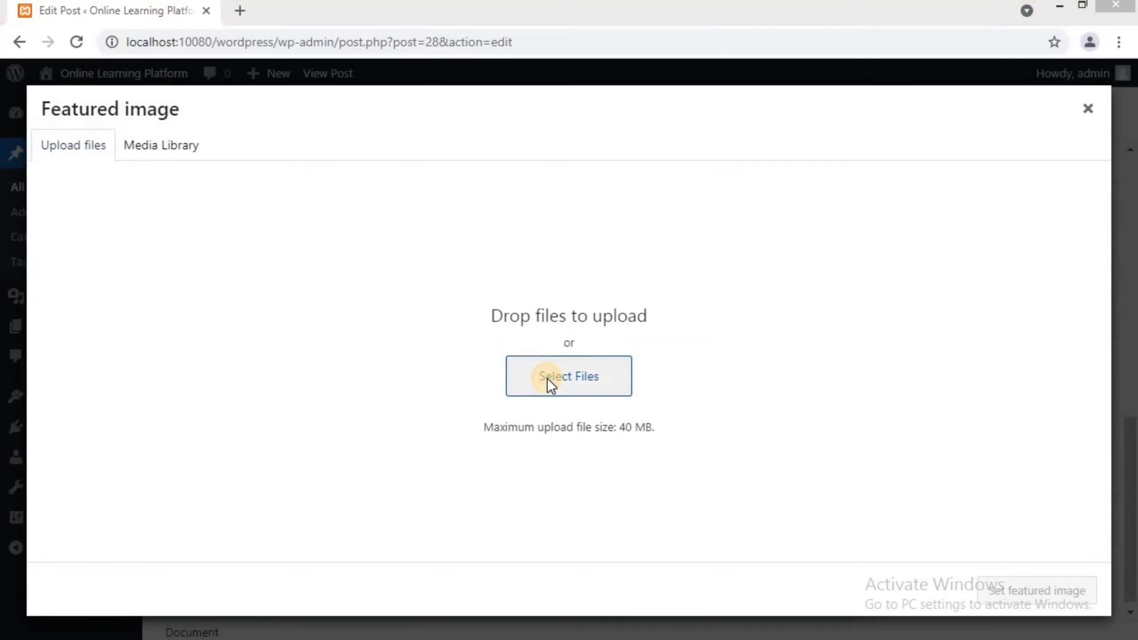
{"action": "left_click", "coordinate": [534, 393]}
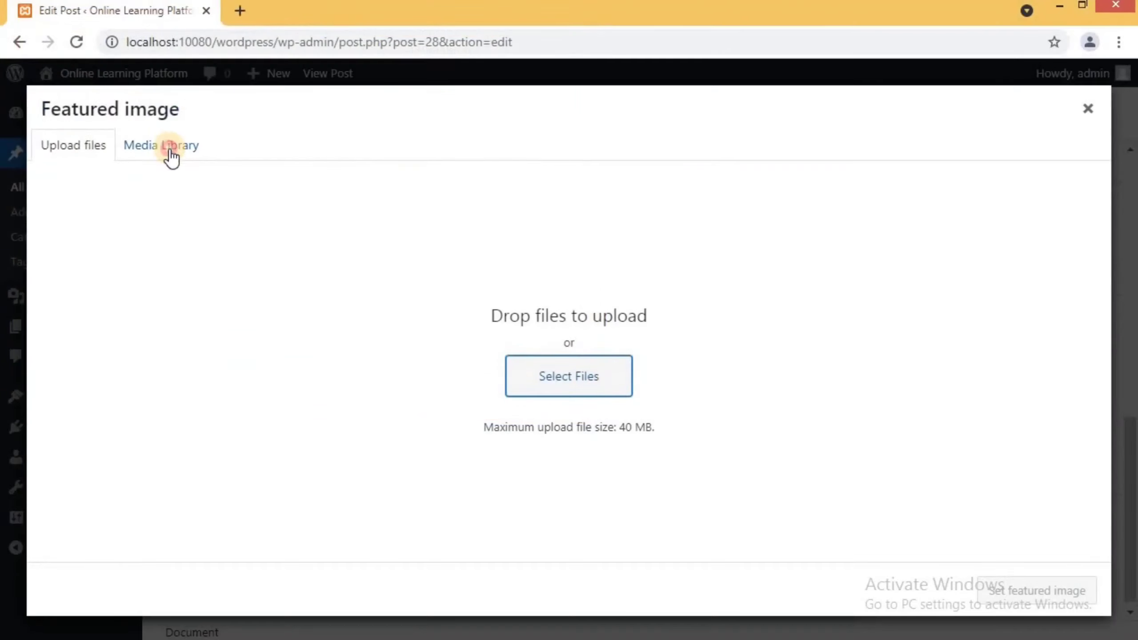
Permanently delete the existing computer.jpg image from the media library.
{"action": "left_click", "coordinate": [171, 148]}
{"action": "left_click", "coordinate": [102, 284]}
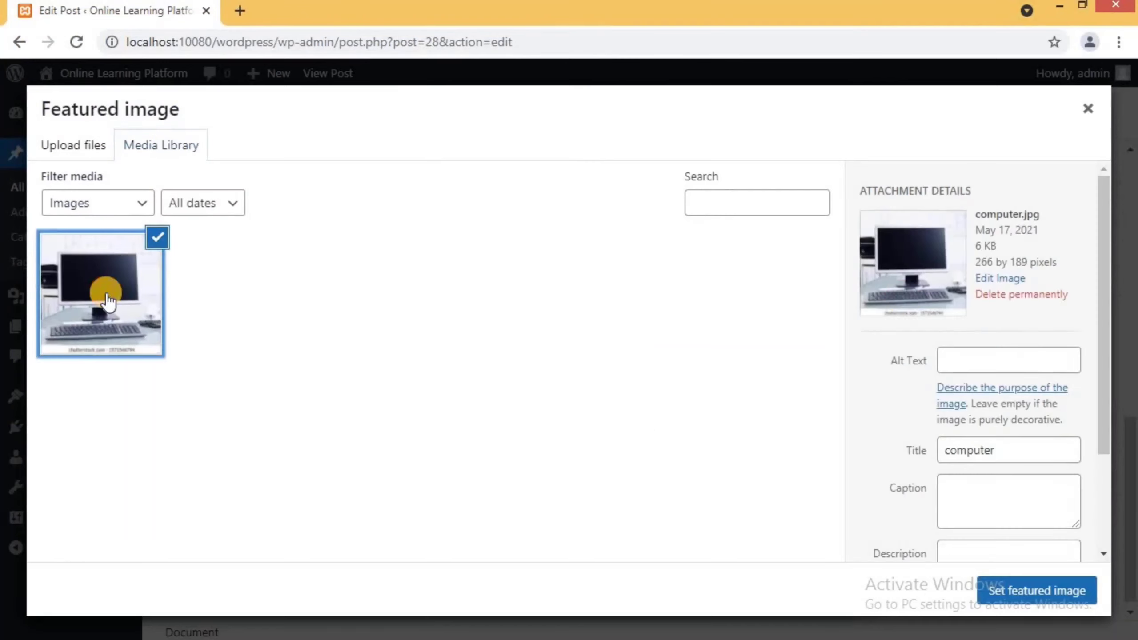
{"action": "left_click", "coordinate": [1027, 296]}
{"action": "left_click", "coordinate": [653, 193]}
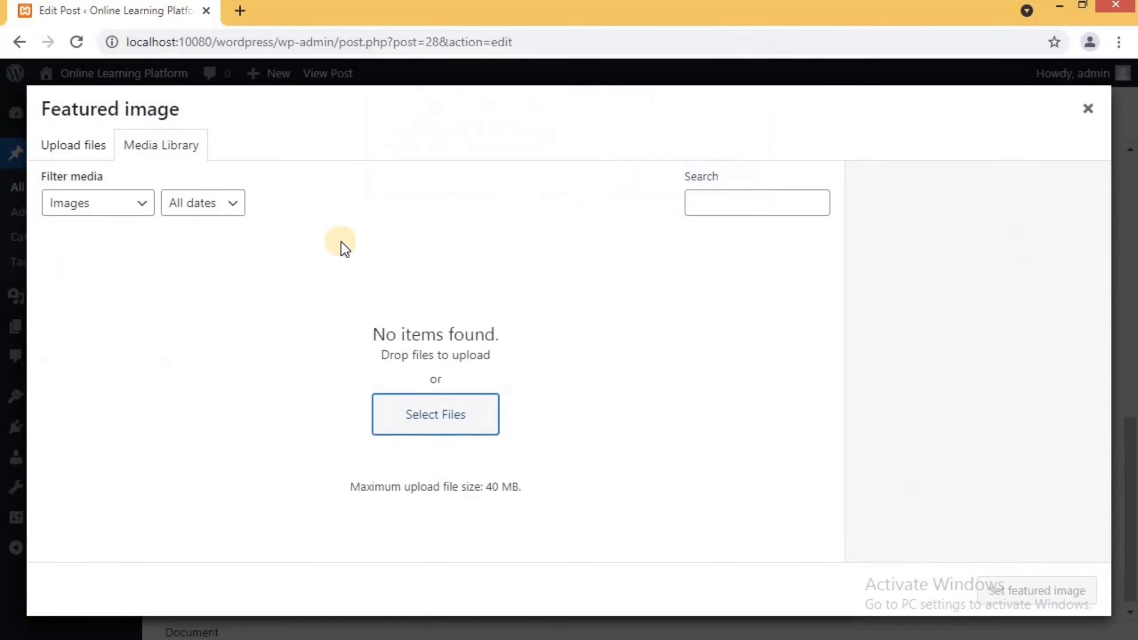
Upload the "computer" JPEG image from the Desktop and set it as the post's featured image.
{"action": "left_click", "coordinate": [90, 153]}
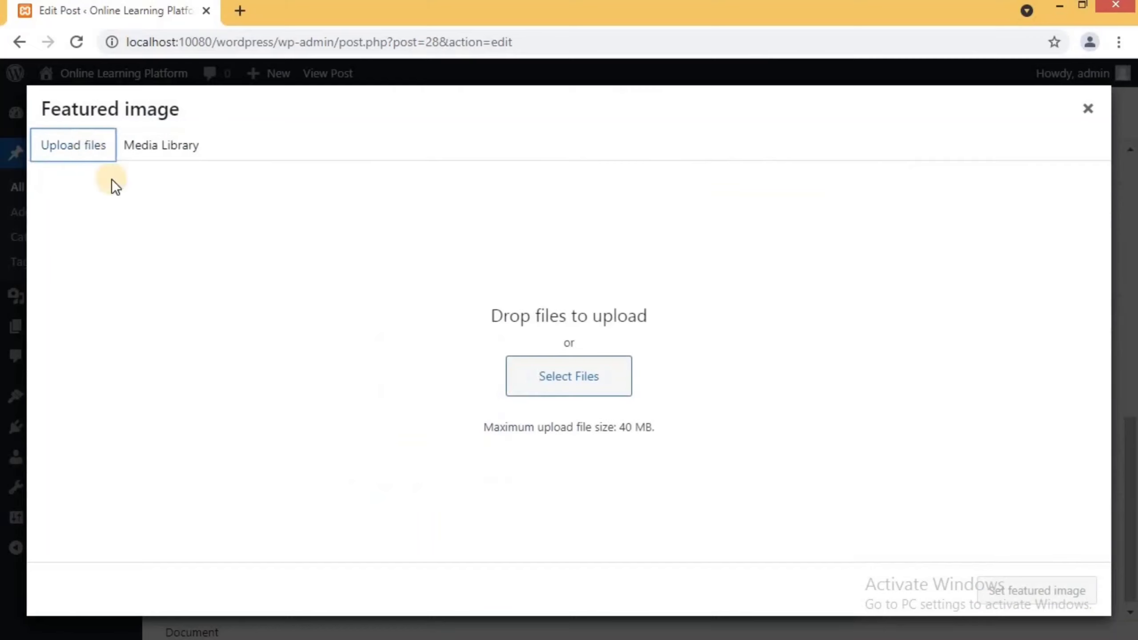
{"action": "left_click", "coordinate": [561, 381]}
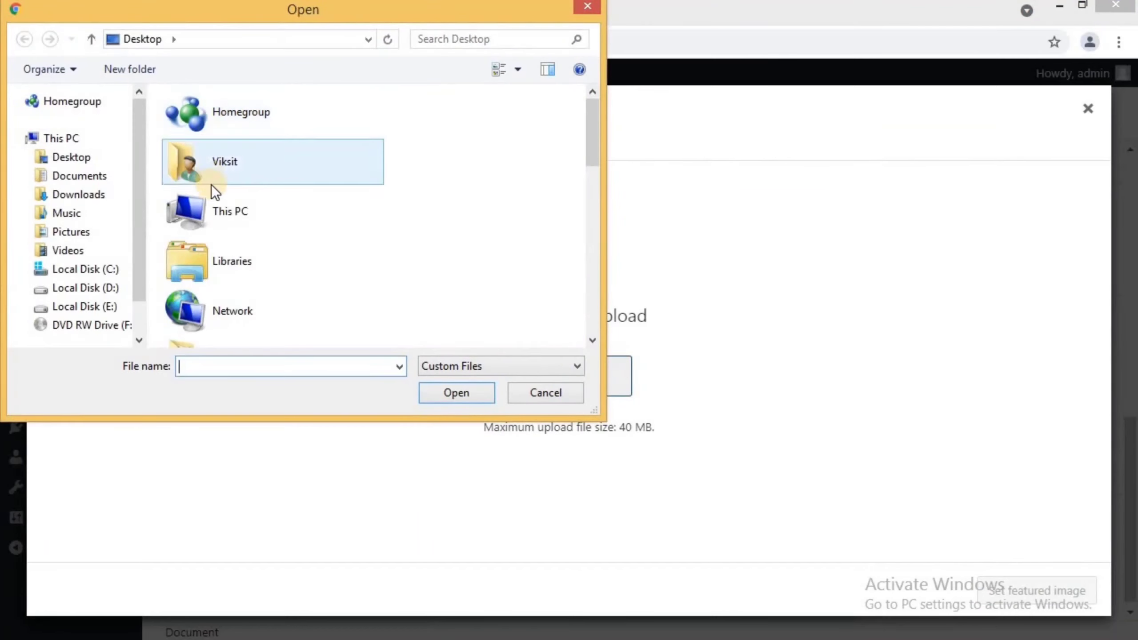
{"action": "left_click", "coordinate": [592, 341]}
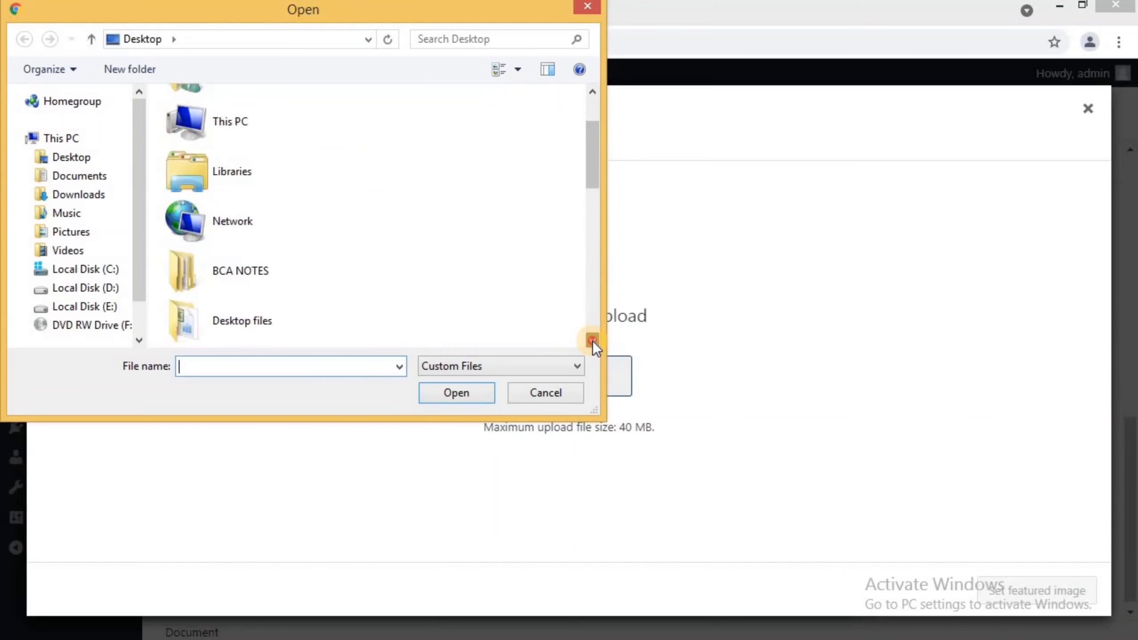
{"action": "left_click", "coordinate": [281, 280]}
{"action": "key", "text": "c"}
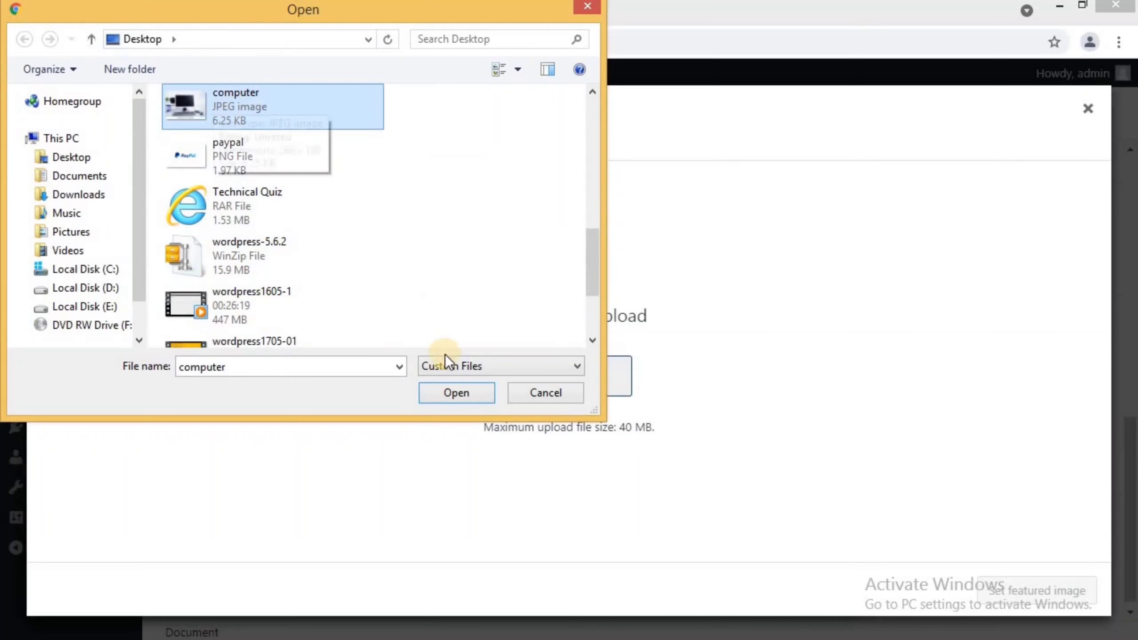
{"action": "left_click", "coordinate": [450, 392]}
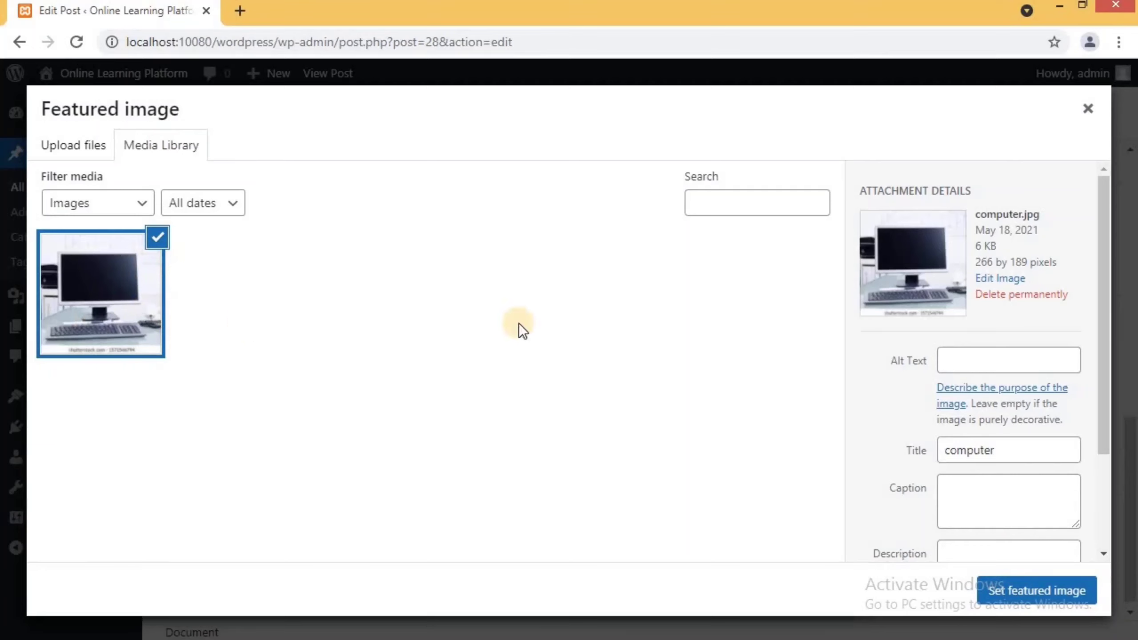
{"action": "left_click", "coordinate": [1023, 596]}
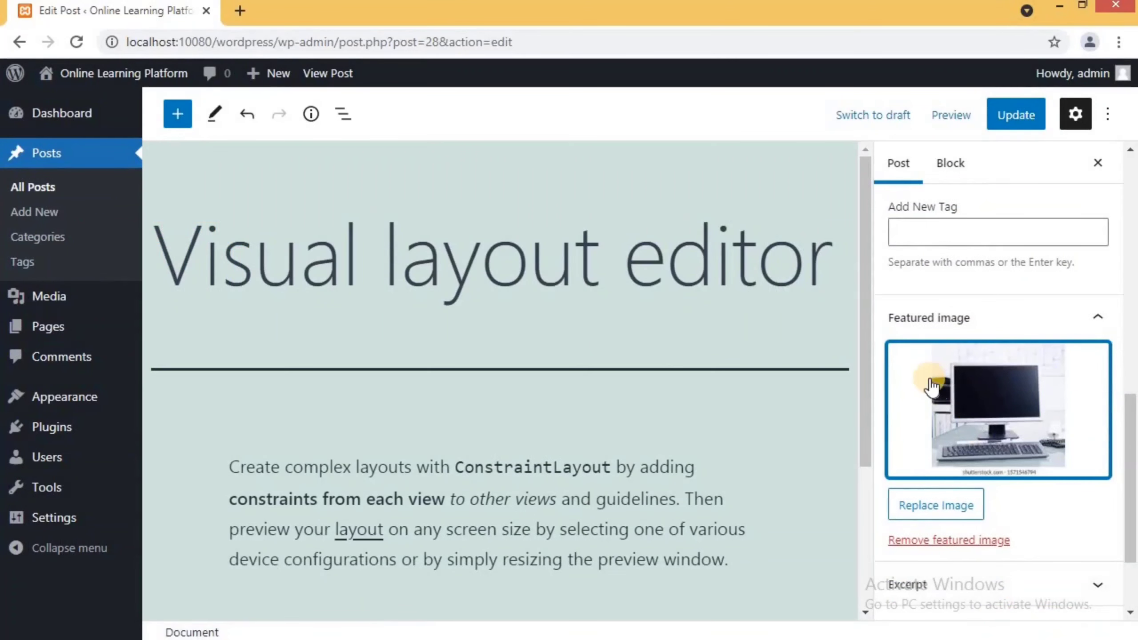
Expand the post's excerpt settings, and disable and re-enable Allow comments in the discussion settings.
{"action": "left_click_drag", "start_coordinate": [1131, 466], "coordinate": [1128, 529]}
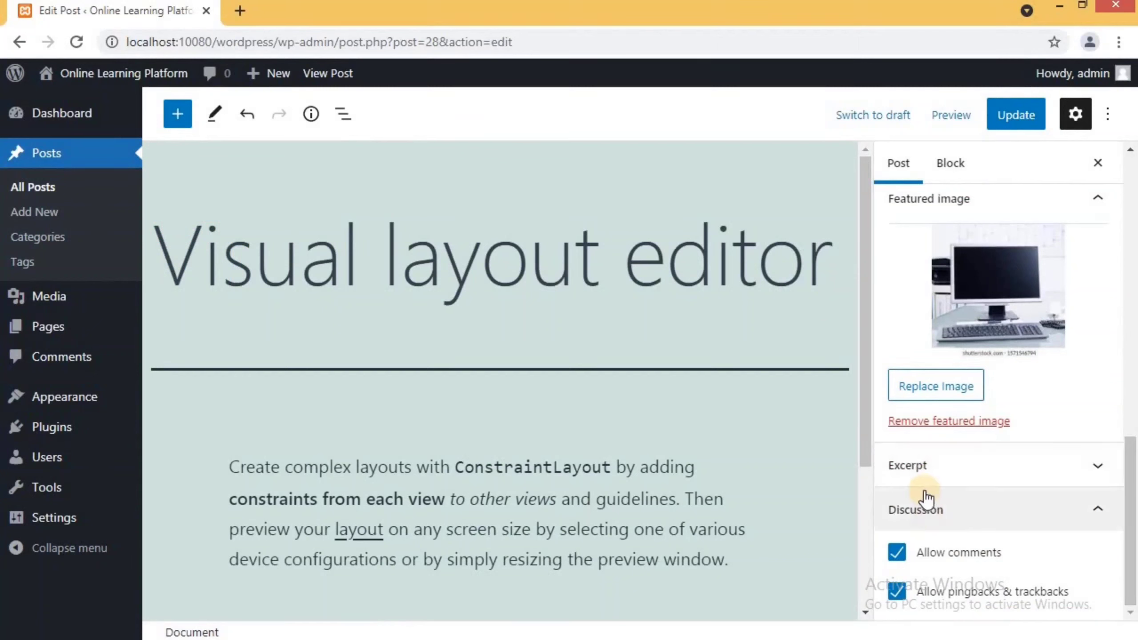
{"action": "left_click", "coordinate": [1098, 468]}
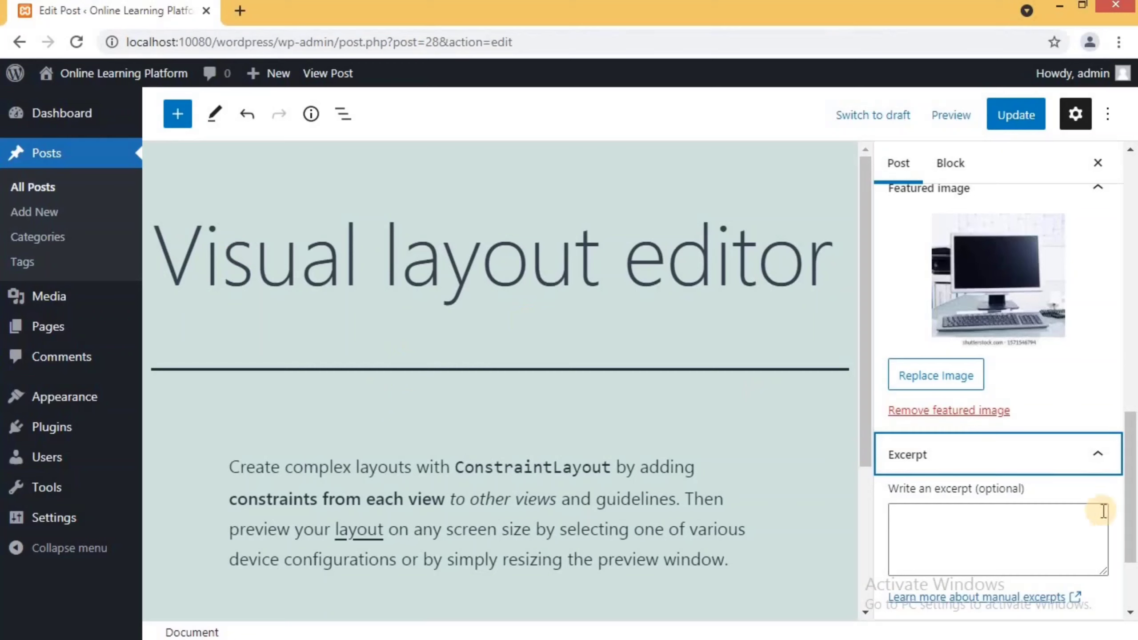
{"action": "left_click_drag", "start_coordinate": [1129, 510], "coordinate": [1133, 566]}
{"action": "left_click", "coordinate": [897, 553]}
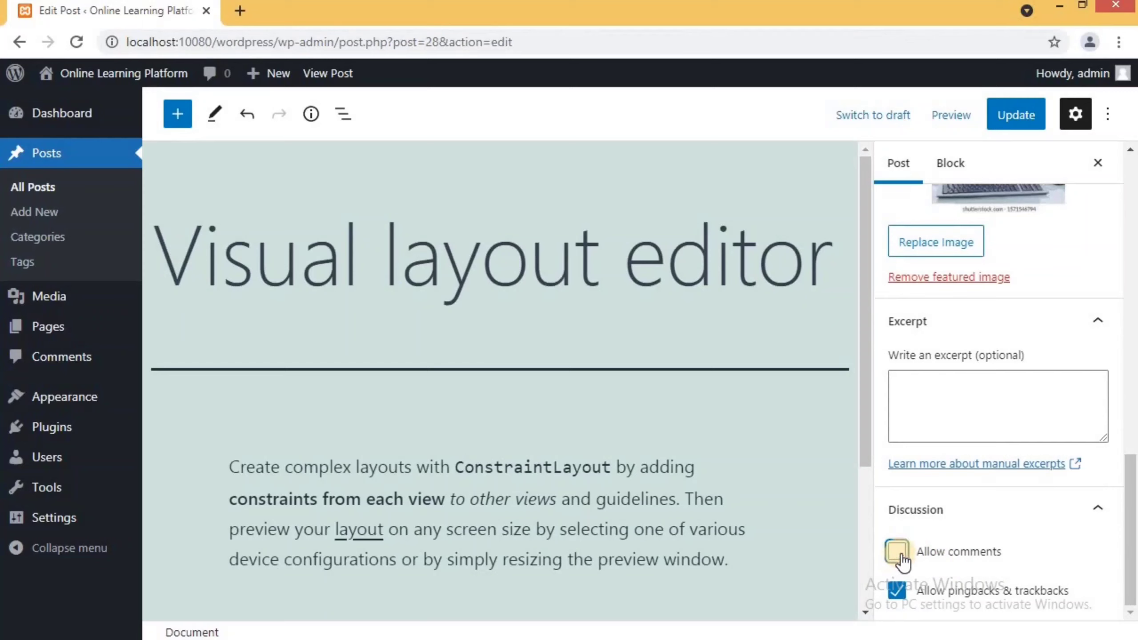
{"action": "left_click", "coordinate": [898, 553]}
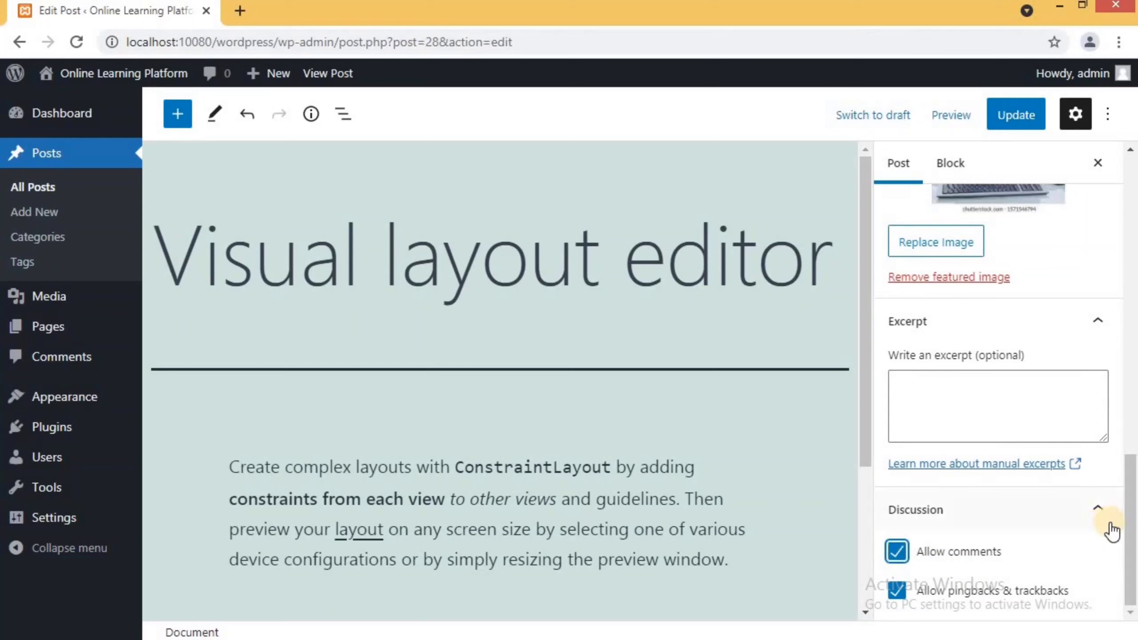
{"action": "left_click", "coordinate": [1130, 520]}
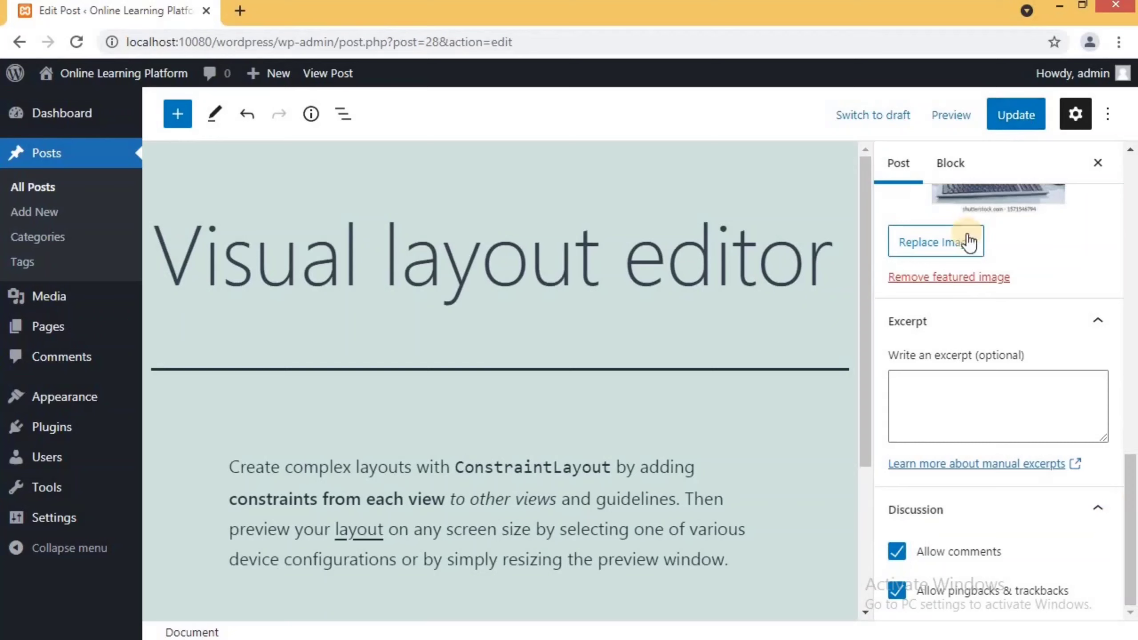
Update the post and view it on the live site to check its featured image and content.
{"action": "scroll", "coordinate": [1128, 449], "scroll_direction": "up", "scroll_amount": 1}
{"action": "scroll", "coordinate": [1128, 448], "scroll_direction": "up", "scroll_amount": 3}
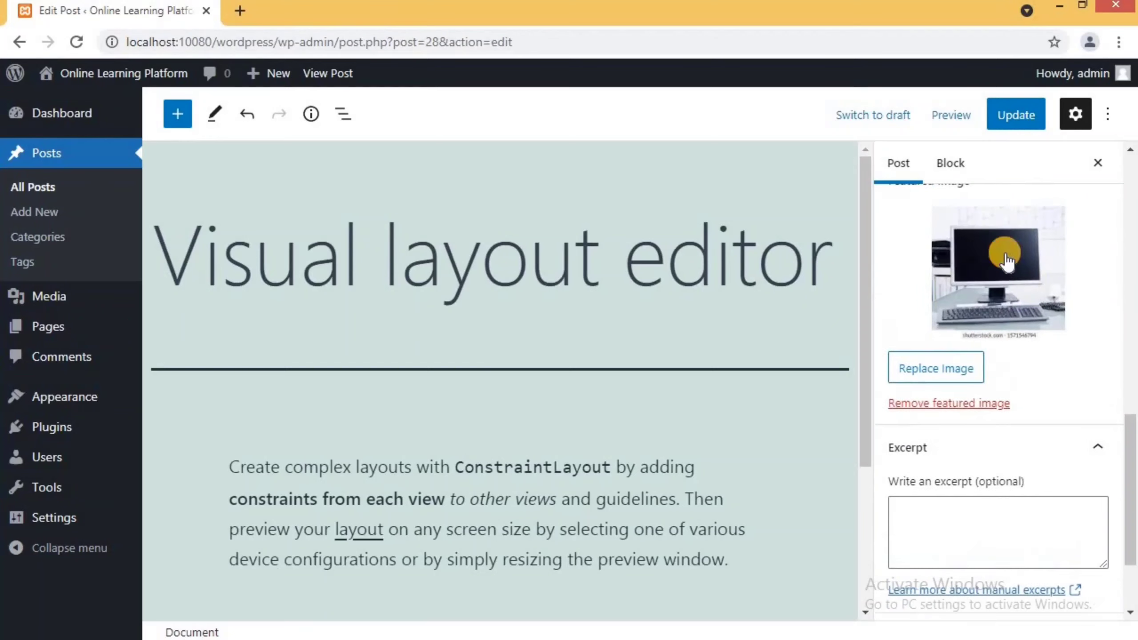
{"action": "left_click", "coordinate": [1016, 113]}
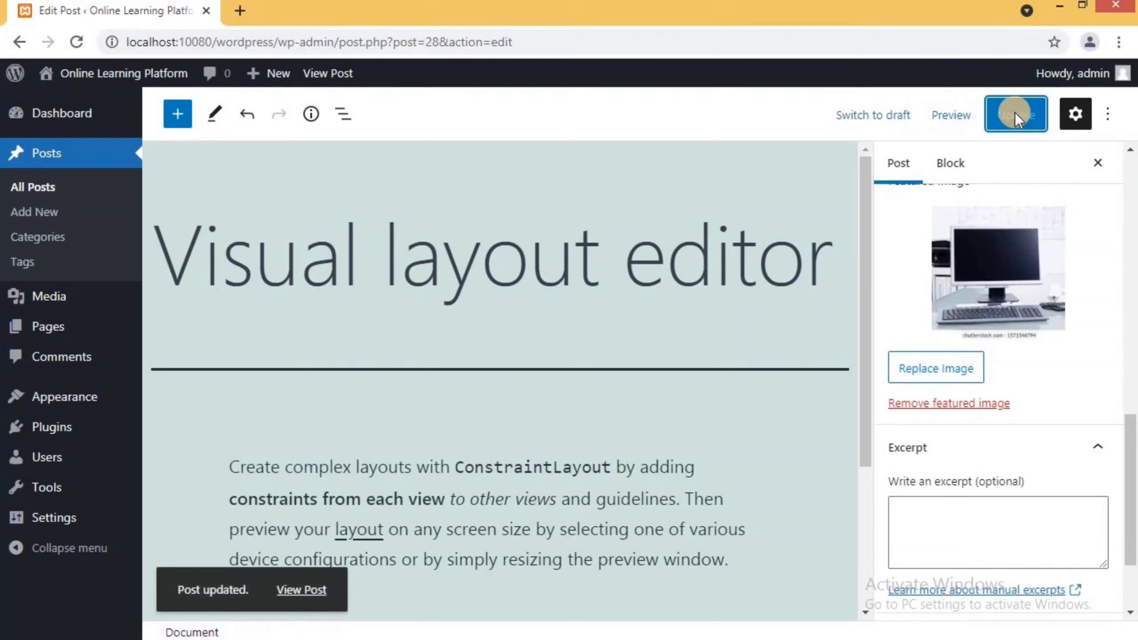
{"action": "left_click", "coordinate": [314, 591]}
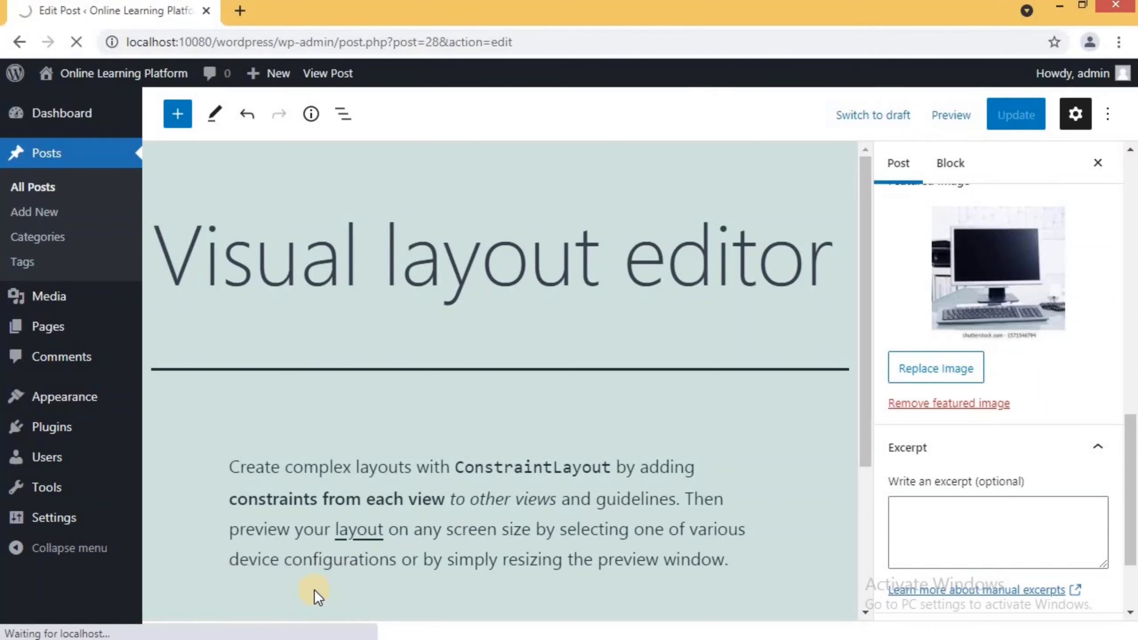
{"action": "scroll", "coordinate": [432, 503], "scroll_direction": "down", "scroll_amount": 3}
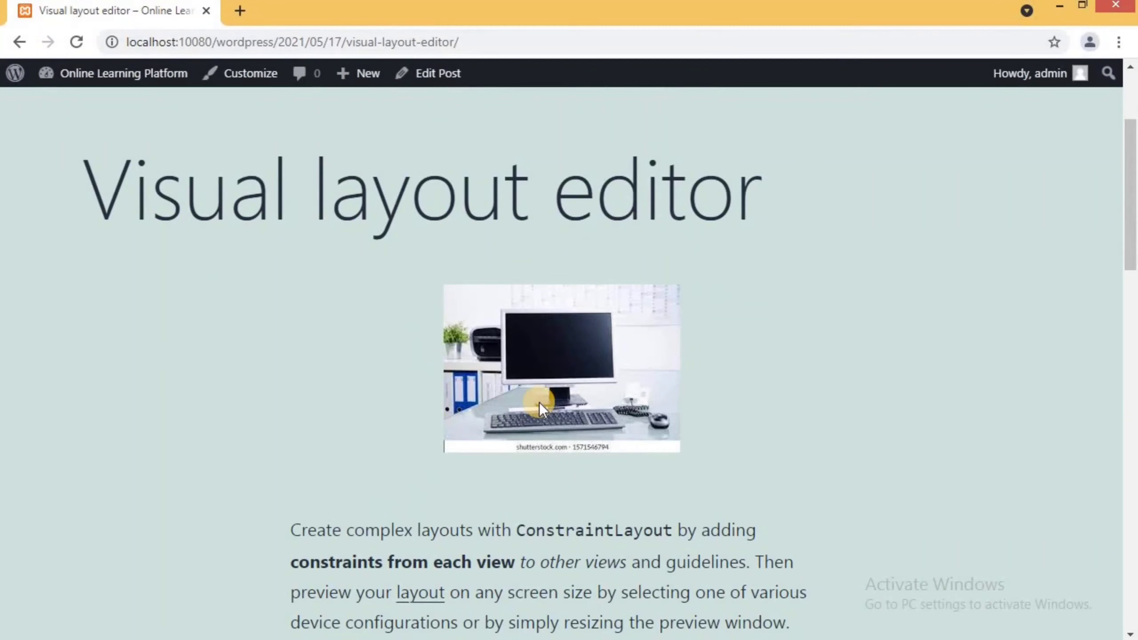
{"action": "scroll", "coordinate": [539, 402], "scroll_direction": "down", "scroll_amount": 2}
{"action": "scroll", "coordinate": [352, 501], "scroll_direction": "down", "scroll_amount": 6}
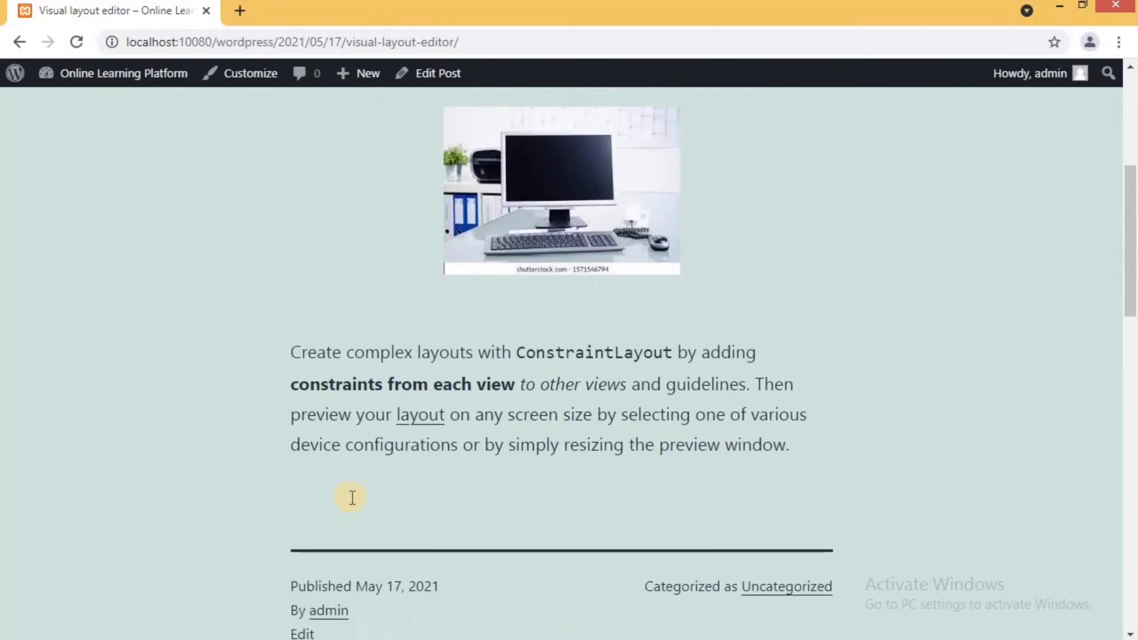
{"action": "scroll", "coordinate": [350, 498], "scroll_direction": "up", "scroll_amount": 2}
{"action": "scroll", "coordinate": [350, 498], "scroll_direction": "down", "scroll_amount": 10}
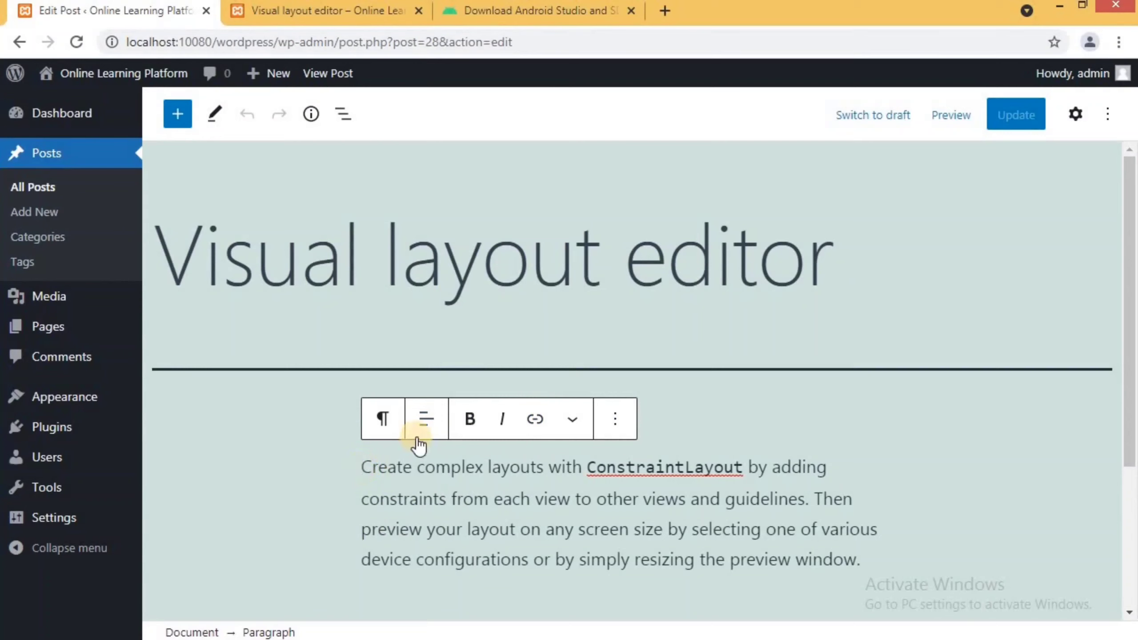
Select the text of the post's ConstraintLayout paragraph and align it left.
{"action": "left_click", "coordinate": [364, 467]}
{"action": "left_click_drag", "start_coordinate": [363, 467], "coordinate": [458, 558]}
{"action": "left_click_drag", "start_coordinate": [609, 559], "coordinate": [855, 559]}
{"action": "left_click", "coordinate": [416, 418]}
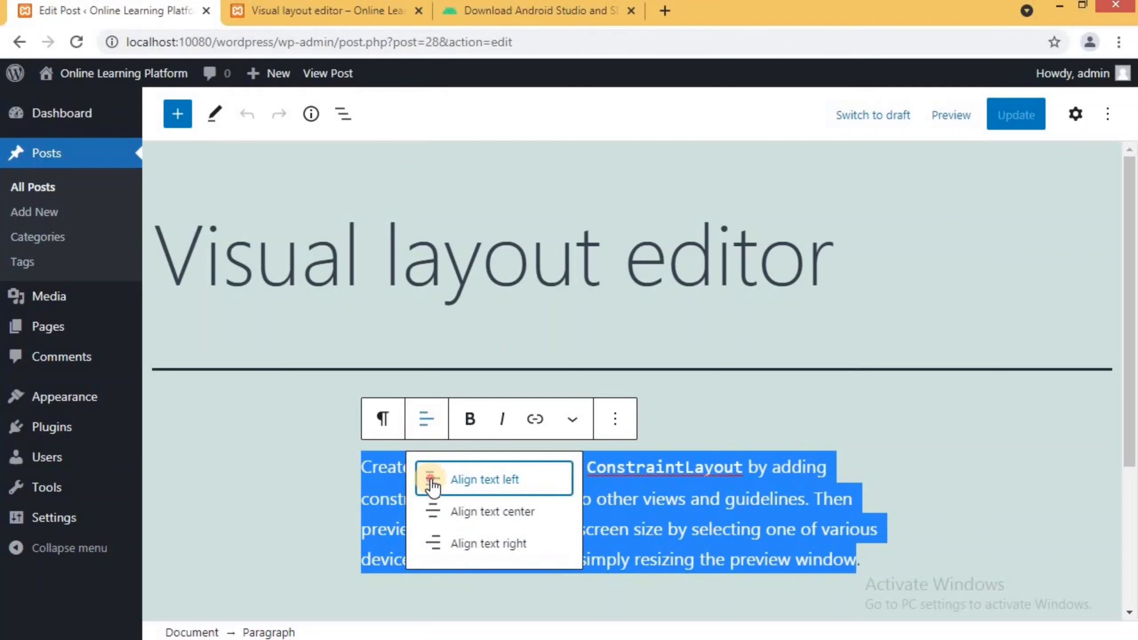
{"action": "left_click", "coordinate": [432, 481]}
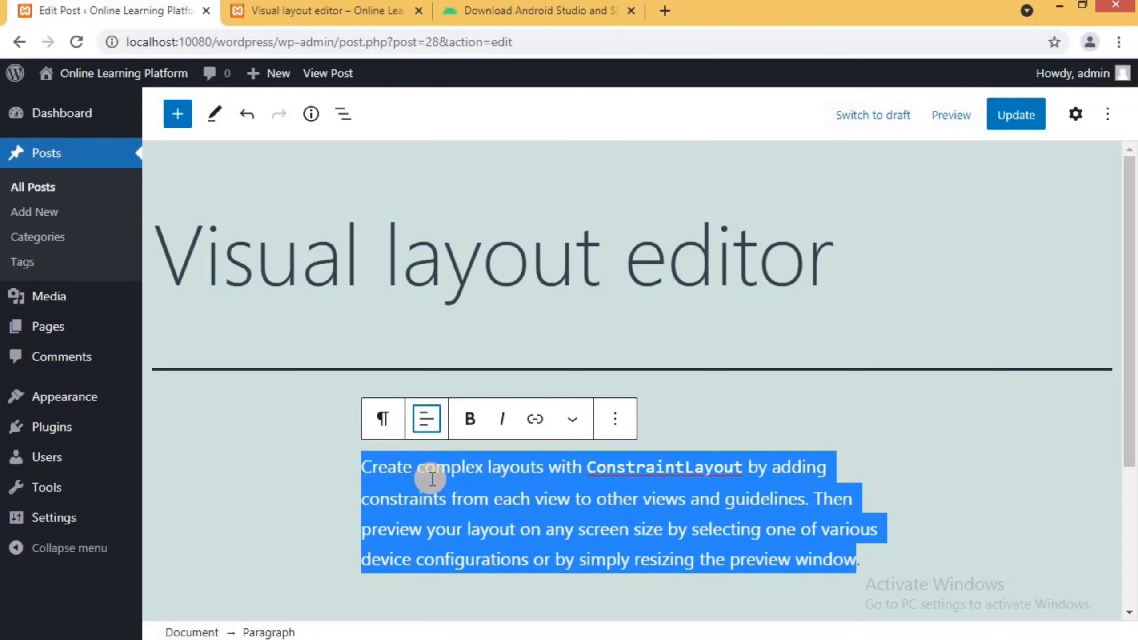
Align the selected ConstraintLayout paragraph to the right.
{"action": "left_click", "coordinate": [424, 419]}
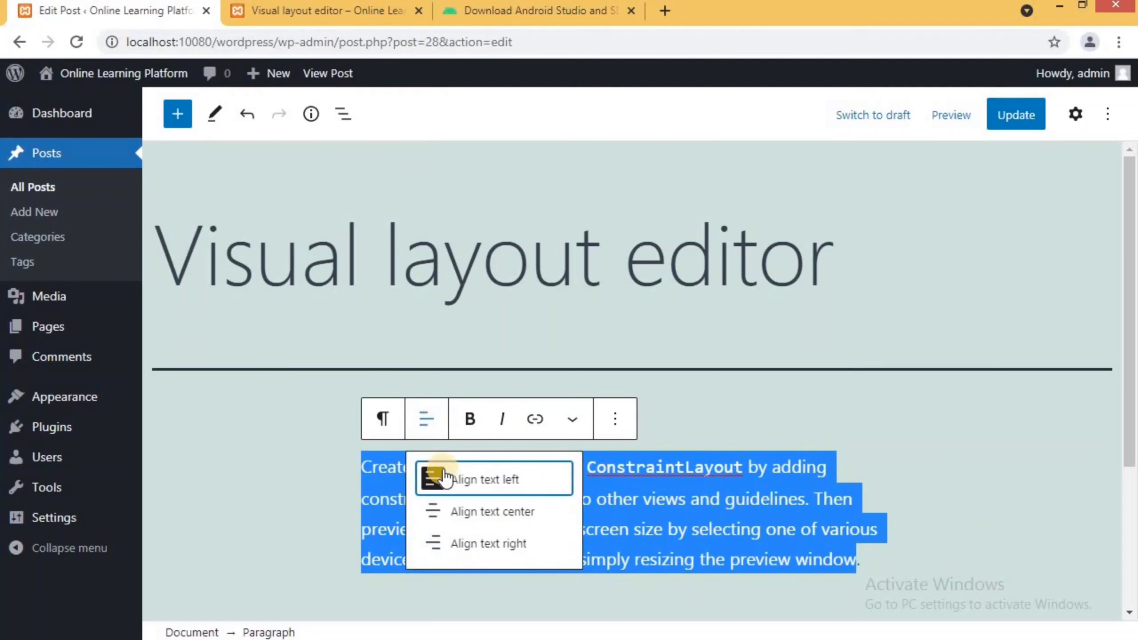
{"action": "left_click", "coordinate": [469, 542]}
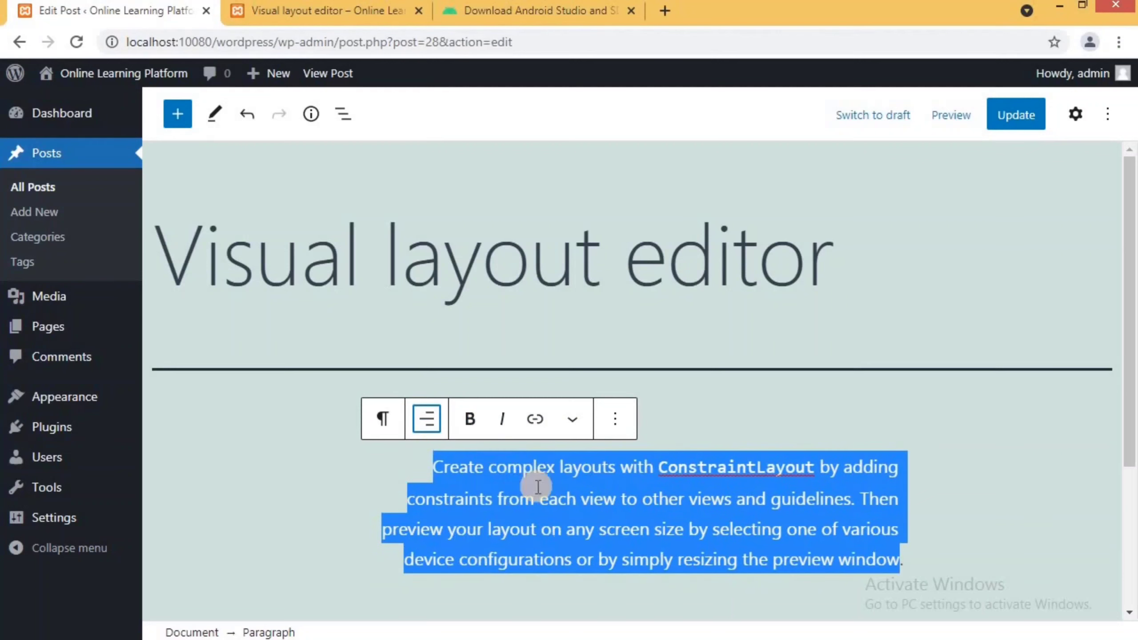
Center the text of the selected ConstraintLayout paragraph.
{"action": "left_click", "coordinate": [429, 421]}
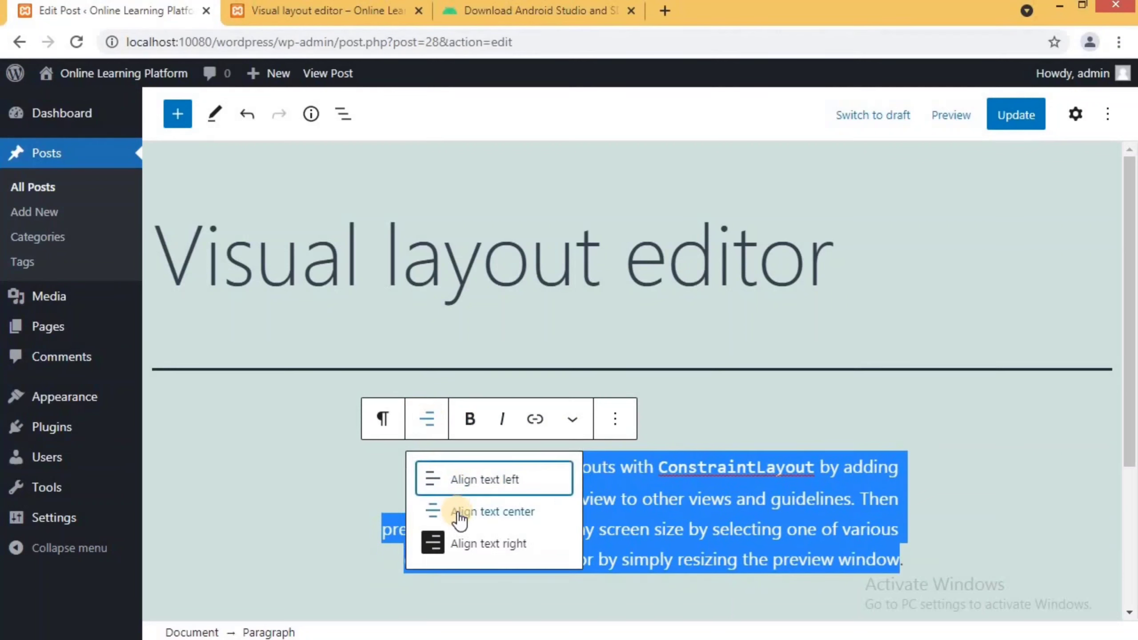
{"action": "left_click", "coordinate": [459, 512]}
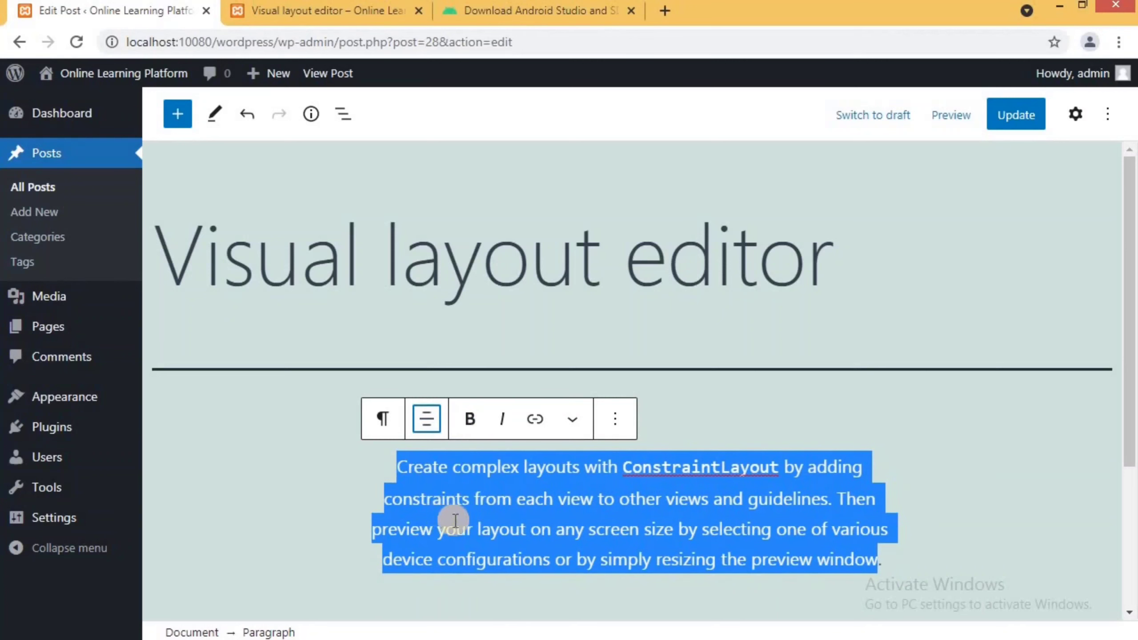
{"action": "left_click", "coordinate": [457, 529]}
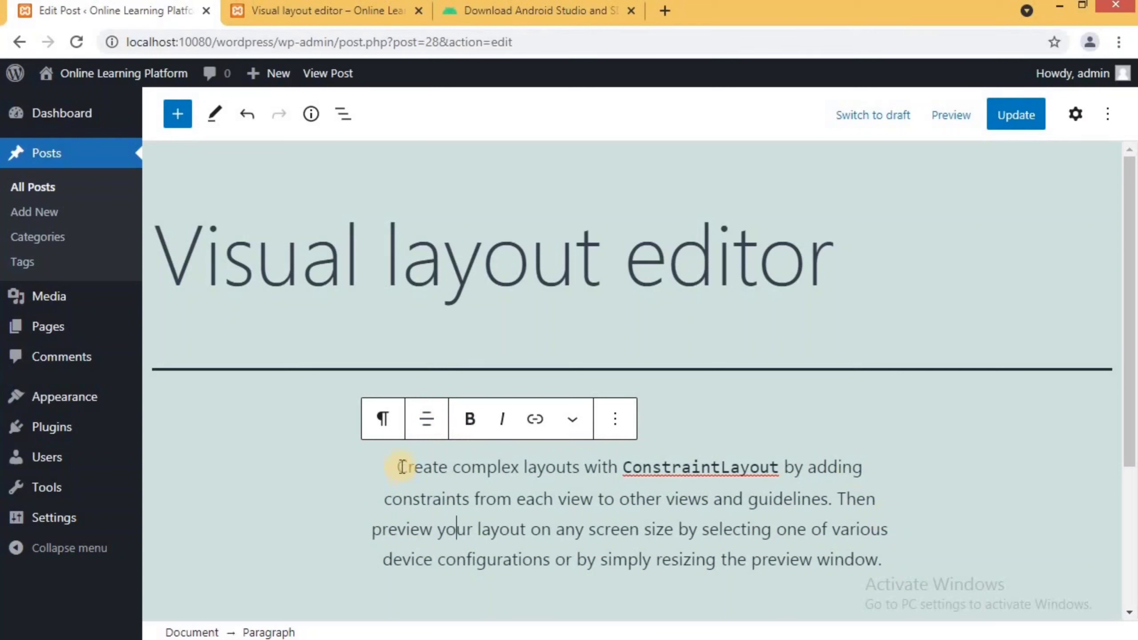
Select the whole ConstraintLayout paragraph and align its text left again.
{"action": "left_click_drag", "start_coordinate": [401, 467], "coordinate": [895, 558]}
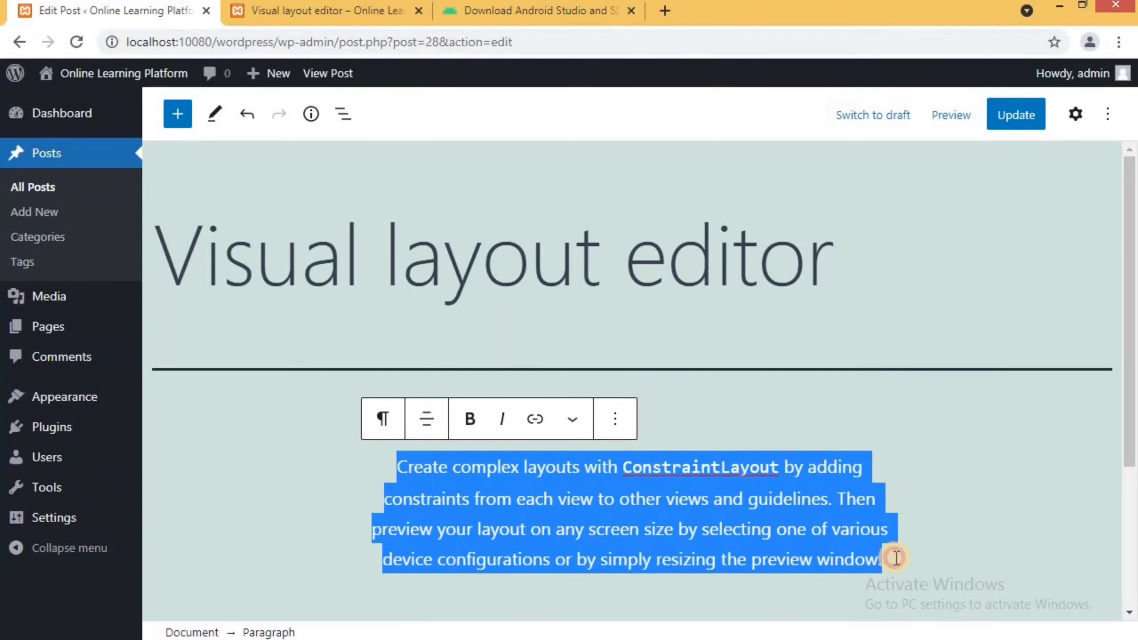
{"action": "left_click", "coordinate": [426, 419]}
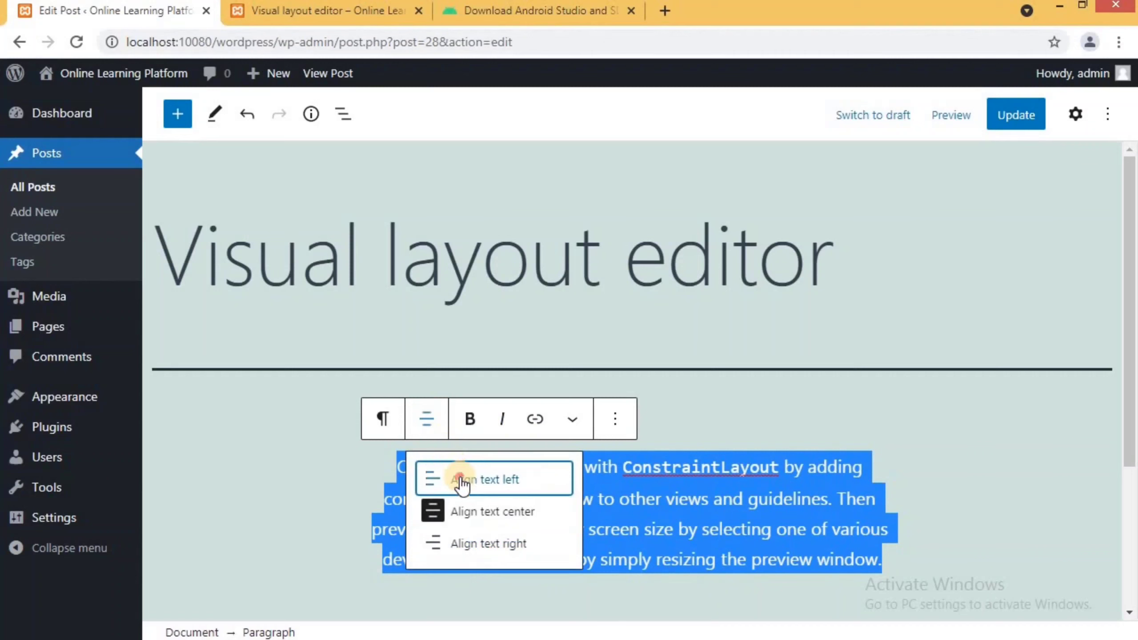
{"action": "left_click", "coordinate": [462, 481]}
{"action": "left_click", "coordinate": [463, 499]}
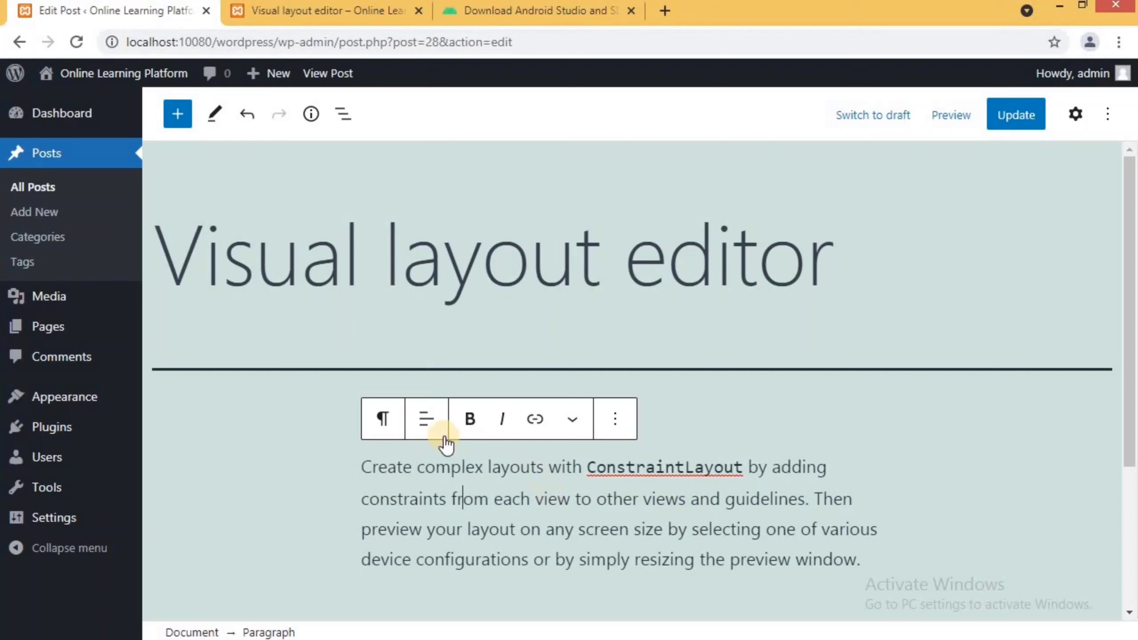
Duplicate the ConstraintLayout paragraph block through its block options.
{"action": "left_click", "coordinate": [619, 428]}
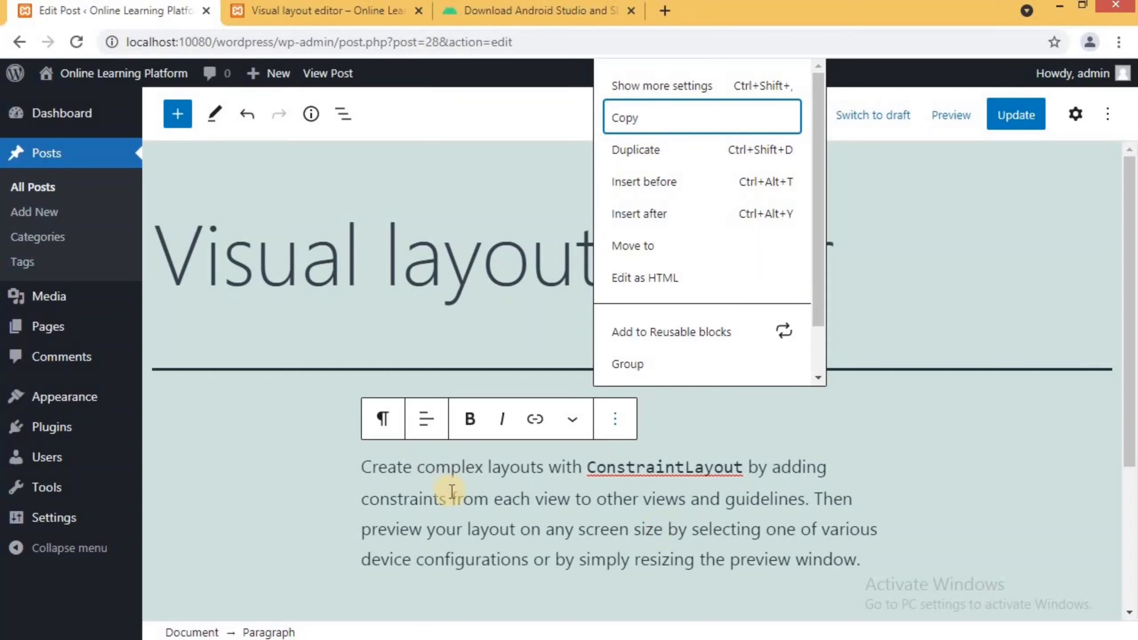
{"action": "left_click", "coordinate": [645, 152]}
{"action": "scroll", "coordinate": [546, 412], "scroll_direction": "down", "scroll_amount": 5}
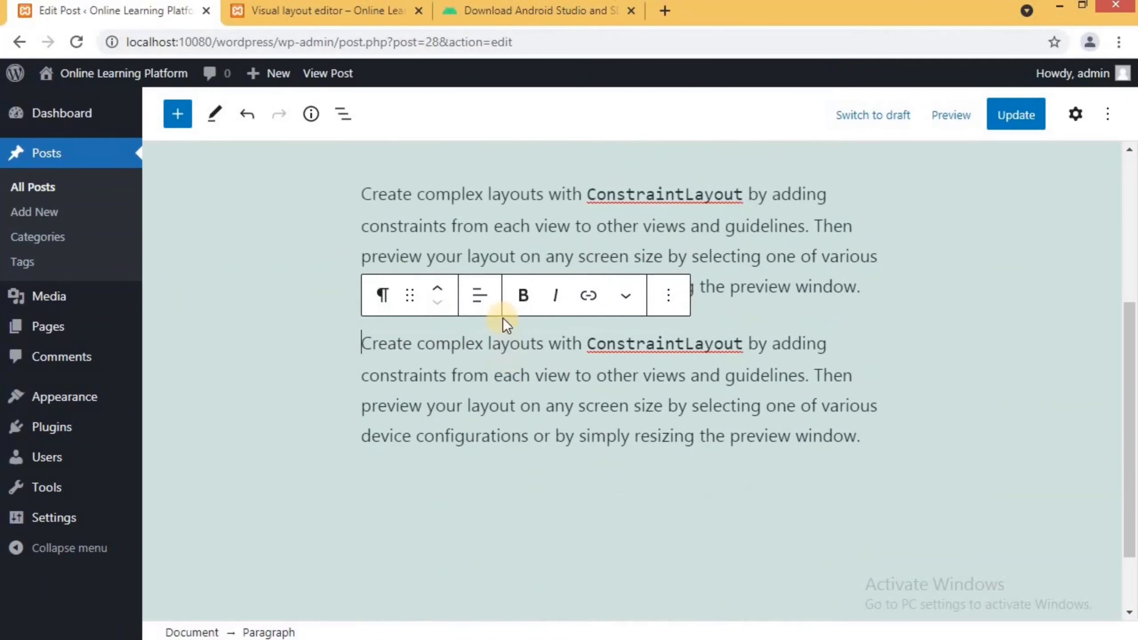
Insert an Image block before the duplicated paragraph and fill it with computer.jpg from the Media Library.
{"action": "left_click", "coordinate": [668, 295]}
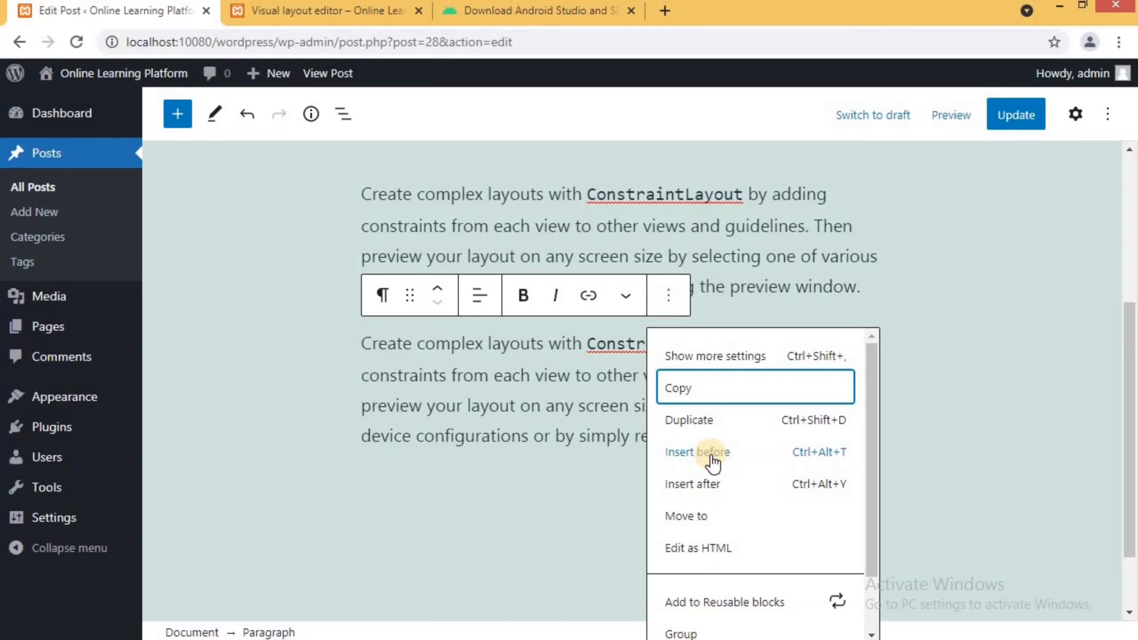
{"action": "left_click", "coordinate": [697, 452]}
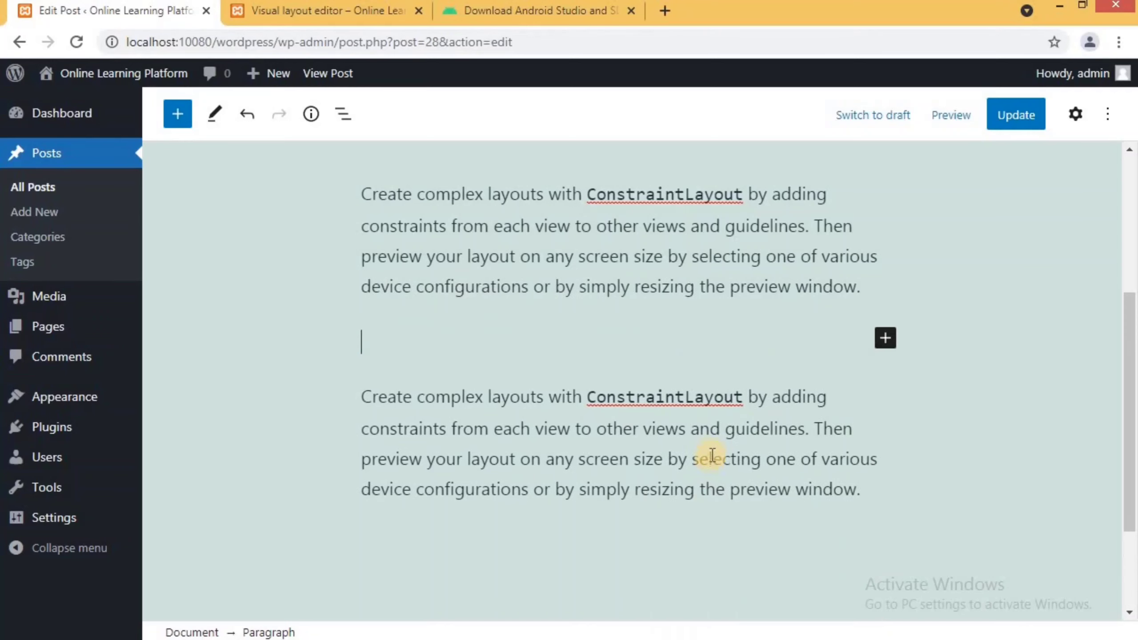
{"action": "left_click", "coordinate": [886, 343]}
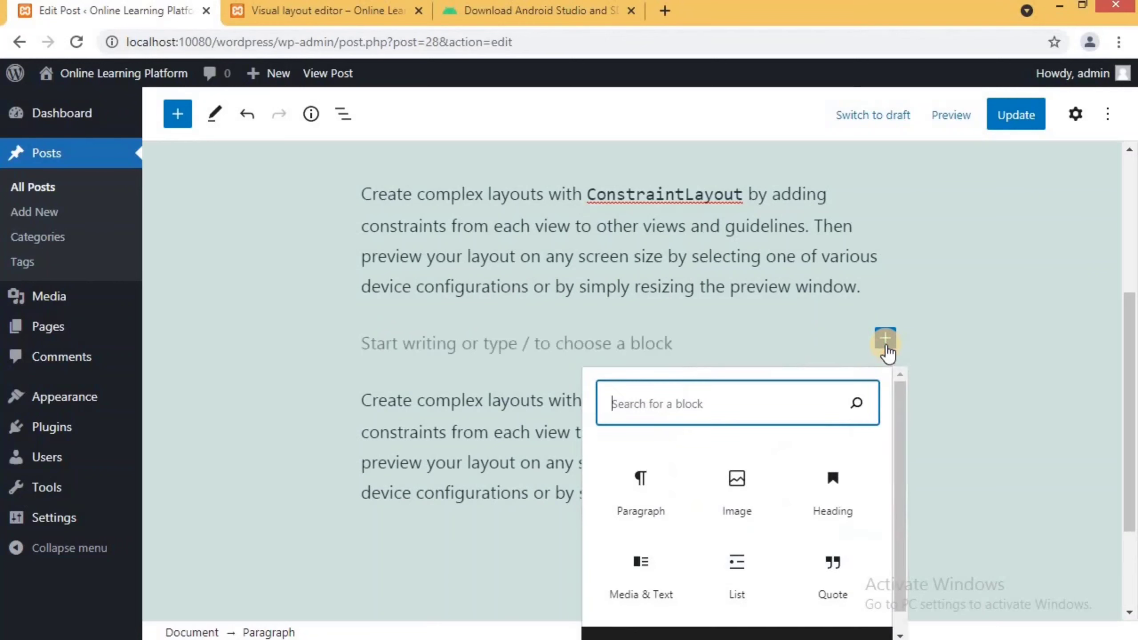
{"action": "left_click", "coordinate": [742, 482]}
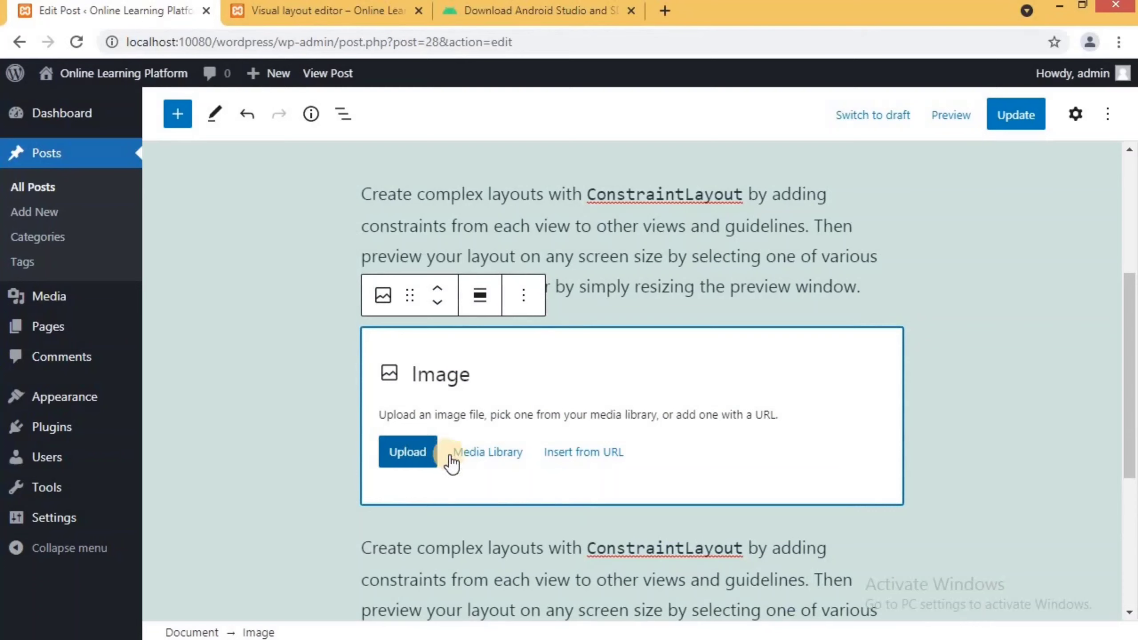
{"action": "left_click", "coordinate": [466, 453]}
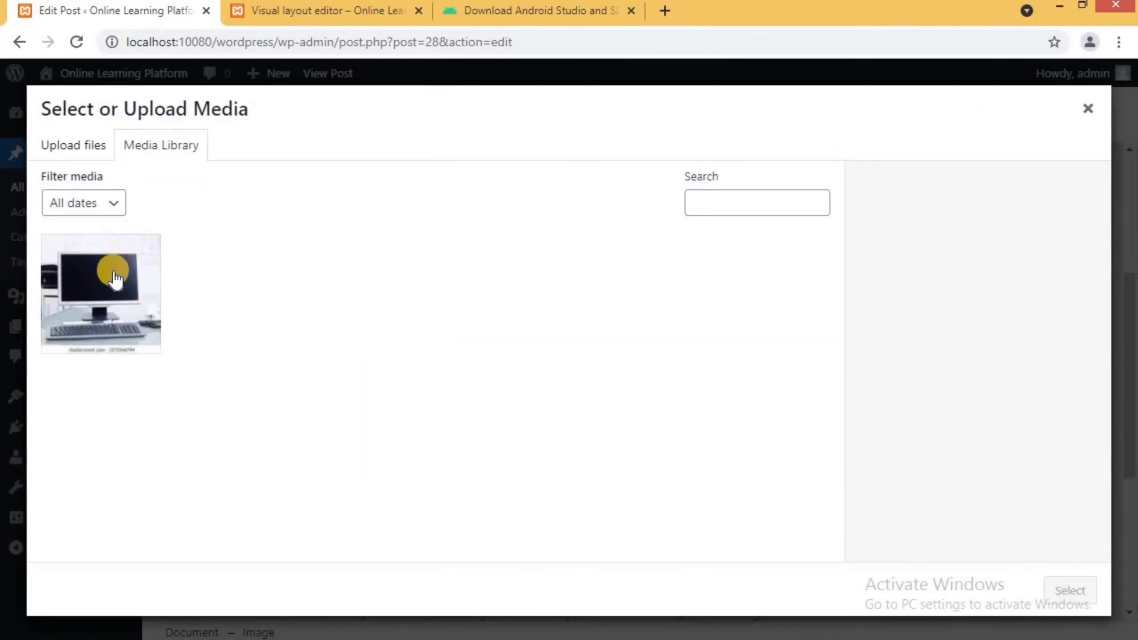
{"action": "left_click", "coordinate": [112, 269]}
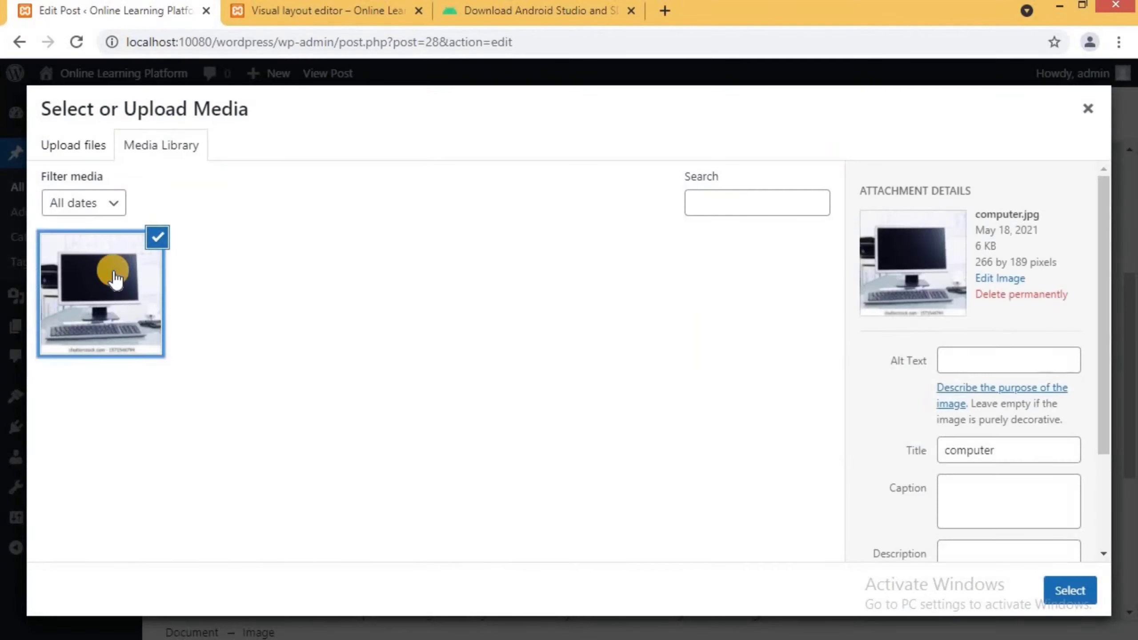
{"action": "left_click", "coordinate": [1072, 591]}
{"action": "scroll", "coordinate": [644, 424], "scroll_direction": "up", "scroll_amount": 3}
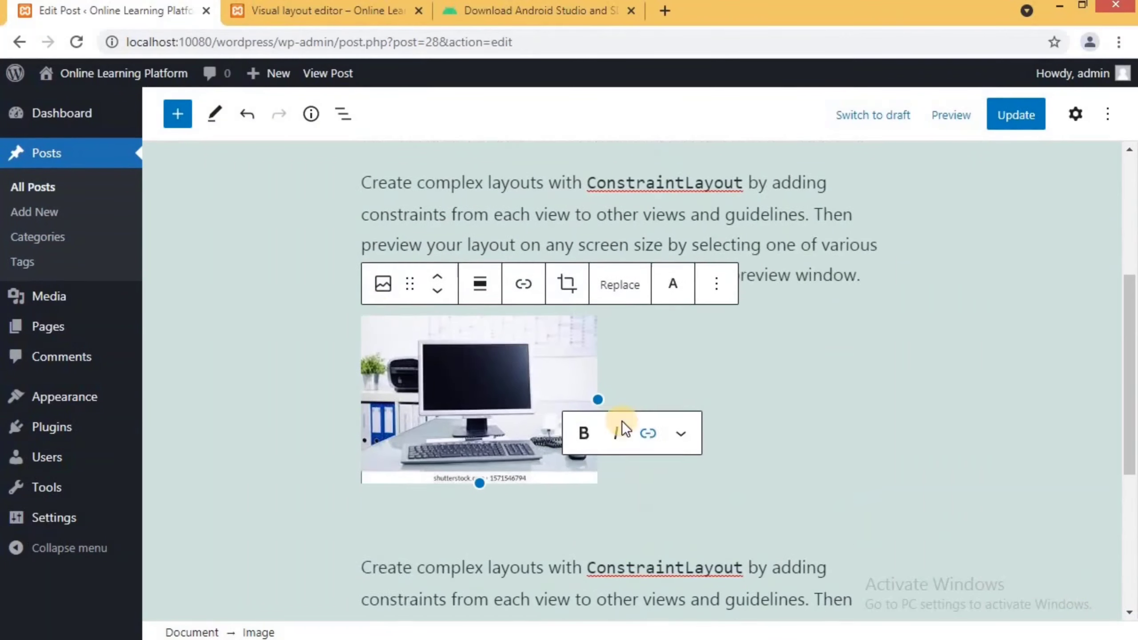
Update the post and view it on the live site to check the inserted image and duplicated paragraph.
{"action": "left_click", "coordinate": [1006, 118]}
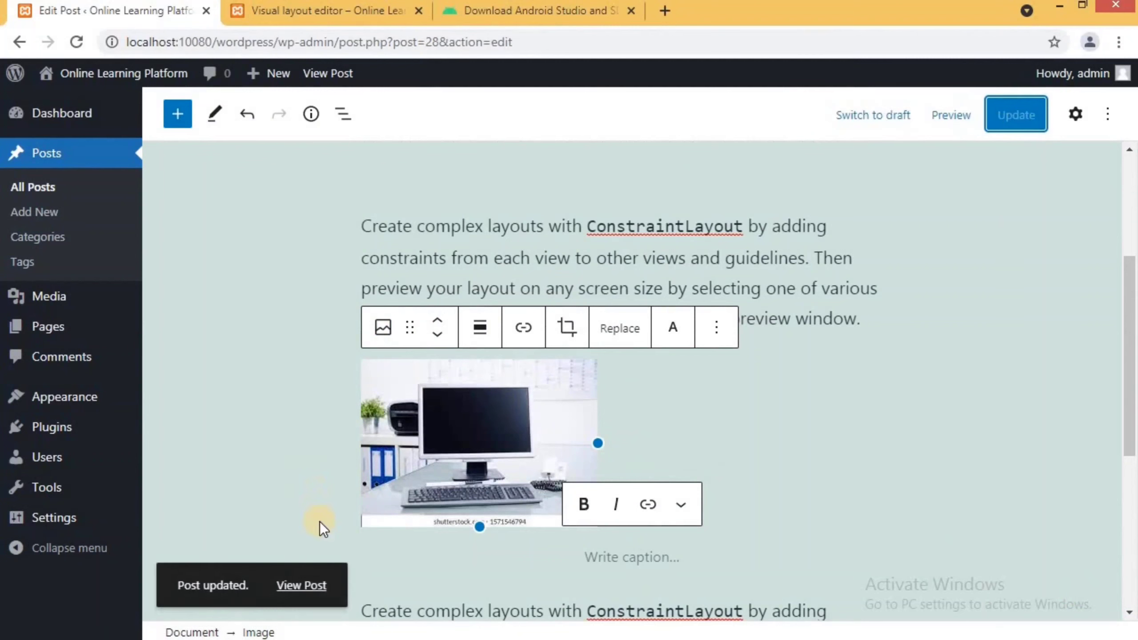
{"action": "left_click", "coordinate": [317, 585]}
{"action": "scroll", "coordinate": [368, 450], "scroll_direction": "down", "scroll_amount": 3}
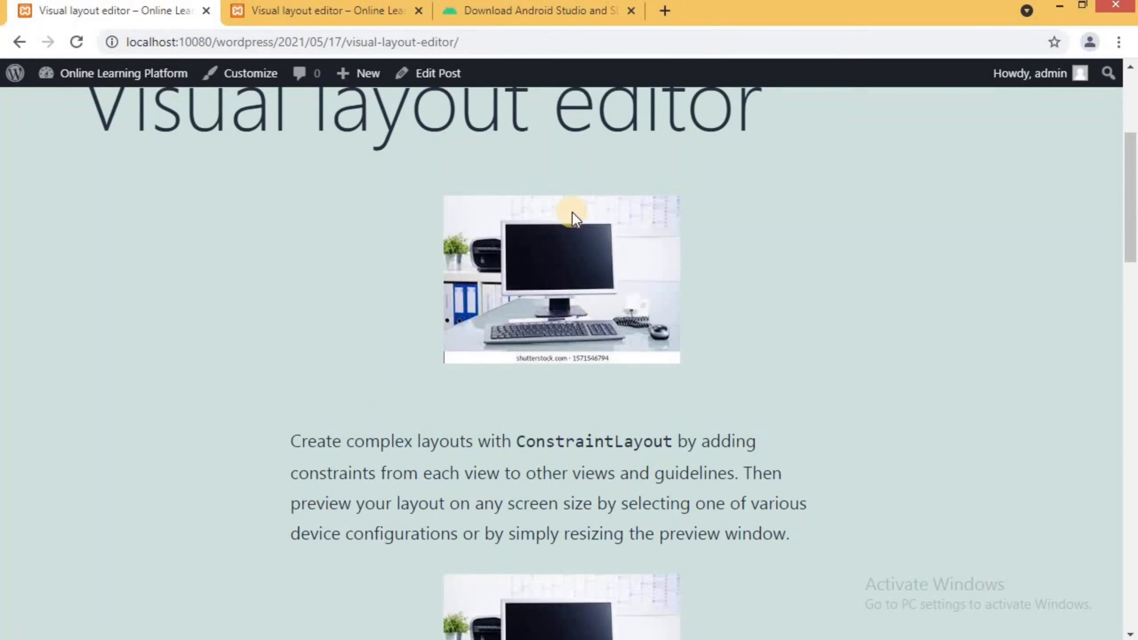
{"action": "scroll", "coordinate": [561, 359], "scroll_direction": "down", "scroll_amount": 3}
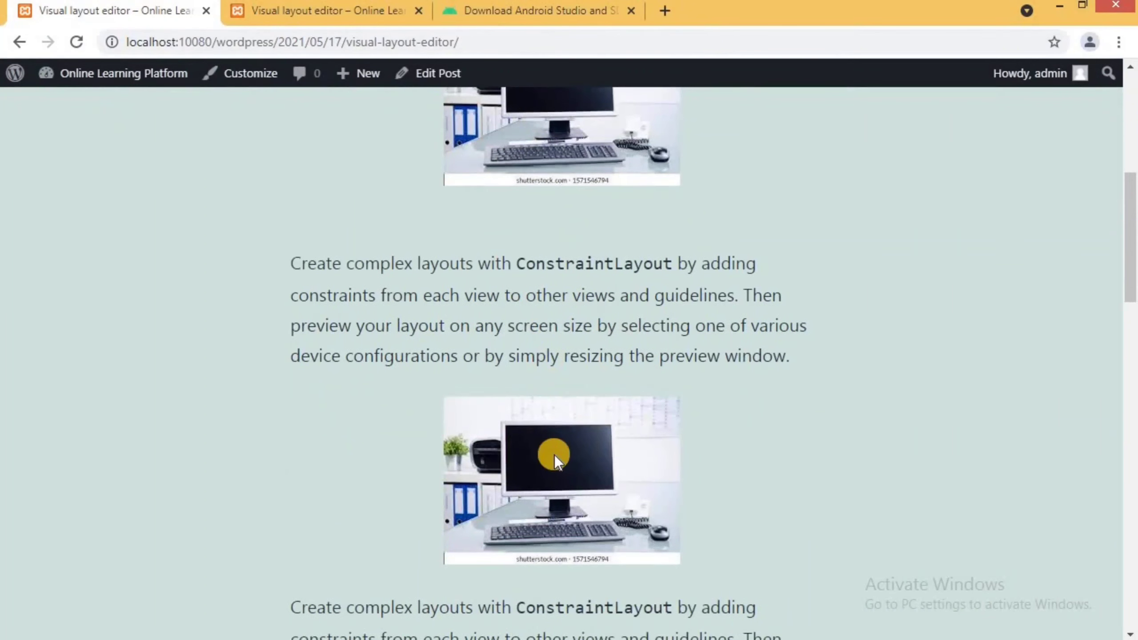
{"action": "scroll", "coordinate": [555, 456], "scroll_direction": "down", "scroll_amount": 3}
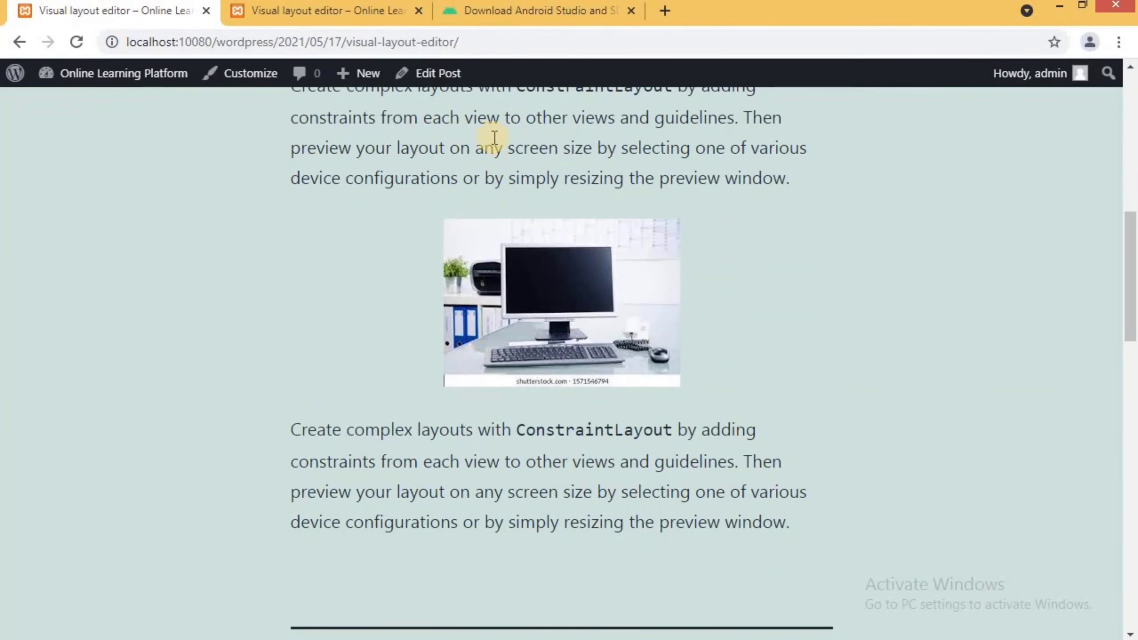
{"action": "scroll", "coordinate": [536, 288], "scroll_direction": "up", "scroll_amount": 10}
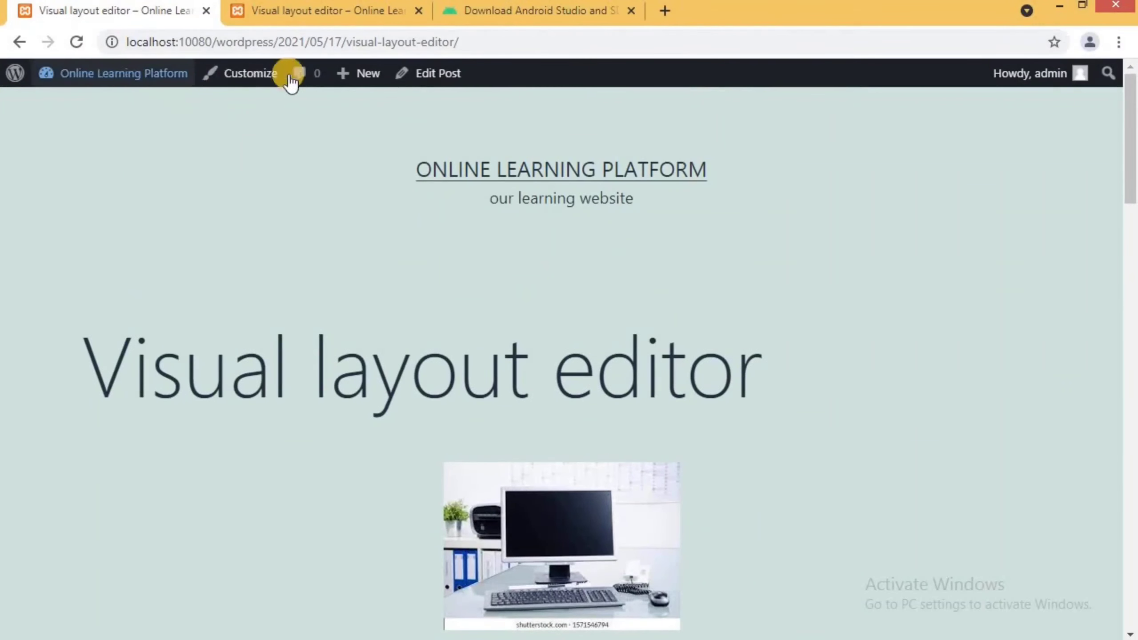
Reopen the post for editing and delete the computer image between the two paragraphs.
{"action": "left_click", "coordinate": [425, 76]}
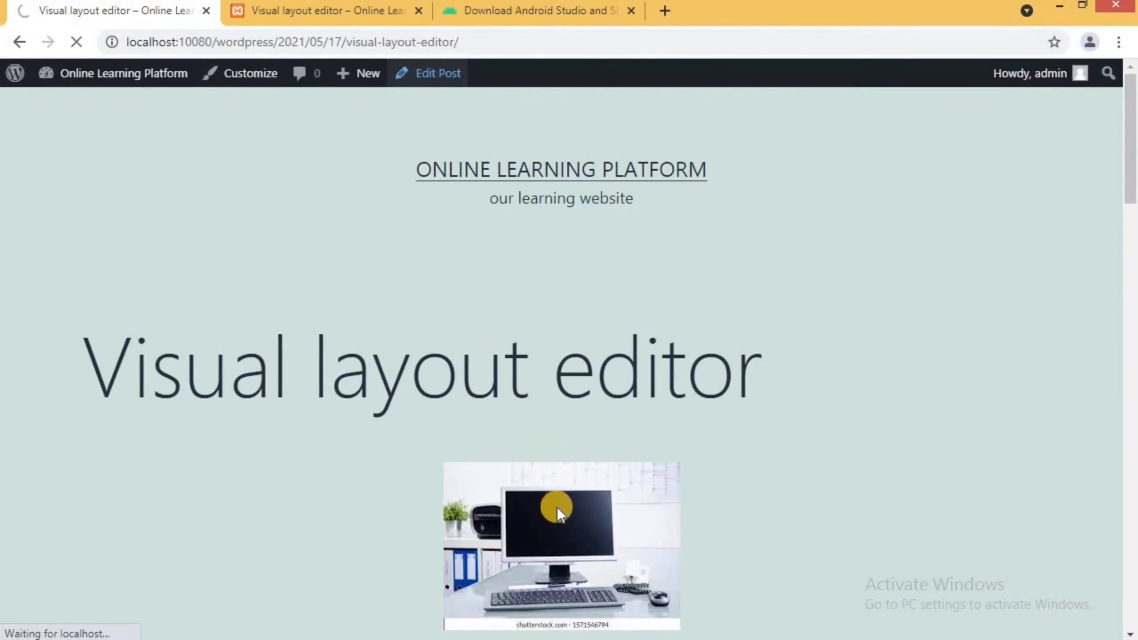
{"action": "scroll", "coordinate": [558, 507], "scroll_direction": "down", "scroll_amount": 5}
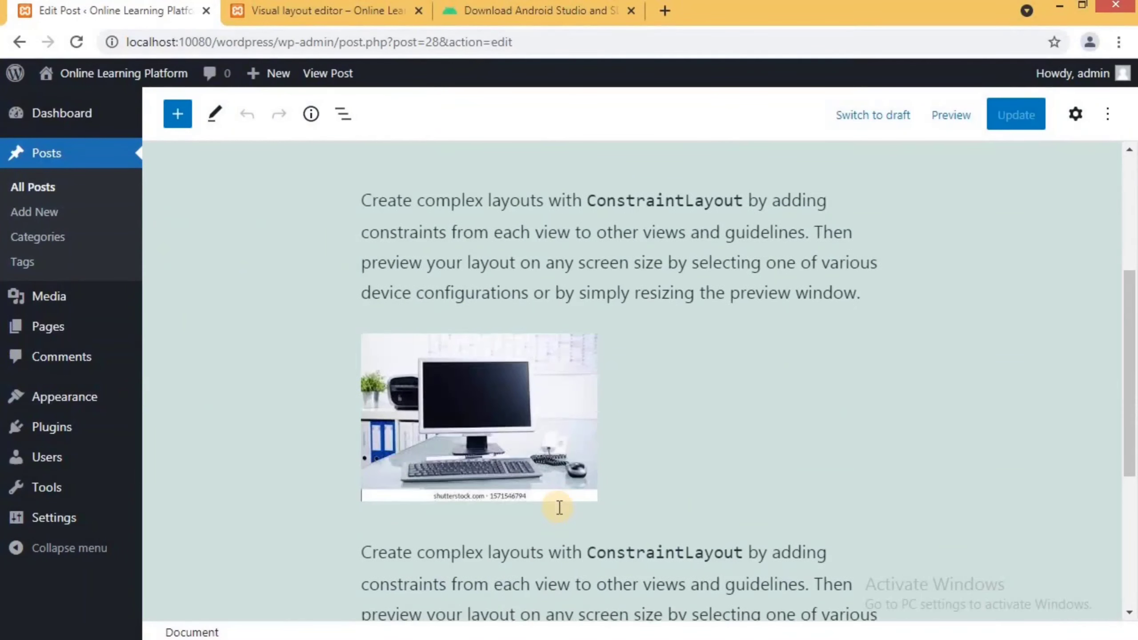
{"action": "scroll", "coordinate": [537, 529], "scroll_direction": "up", "scroll_amount": 5}
{"action": "scroll", "coordinate": [523, 550], "scroll_direction": "down", "scroll_amount": 4}
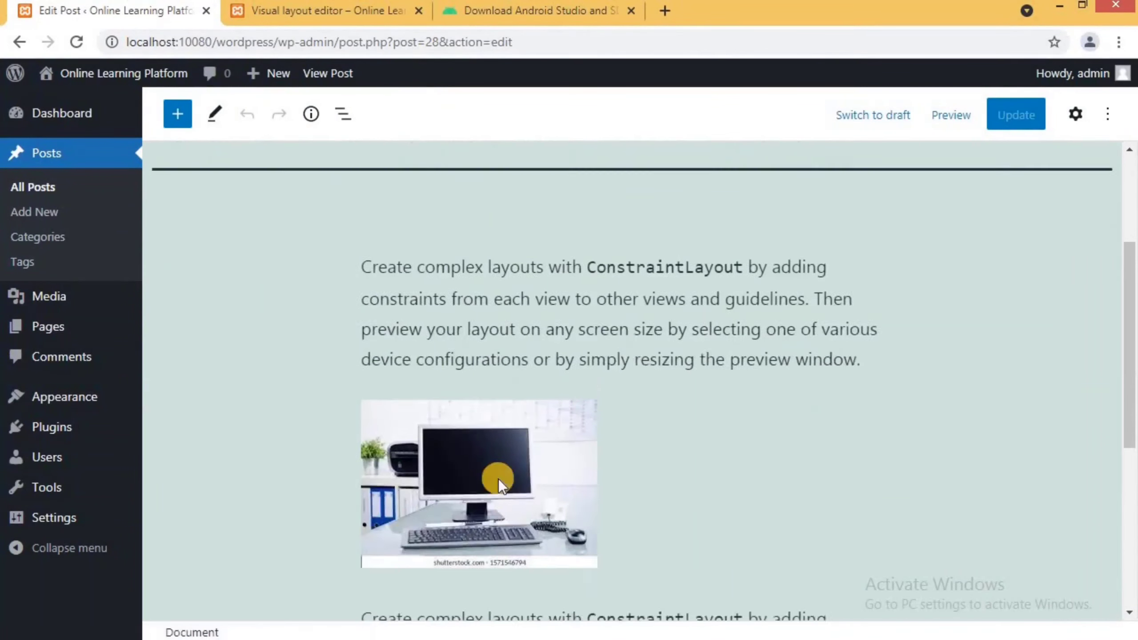
{"action": "left_click", "coordinate": [485, 415]}
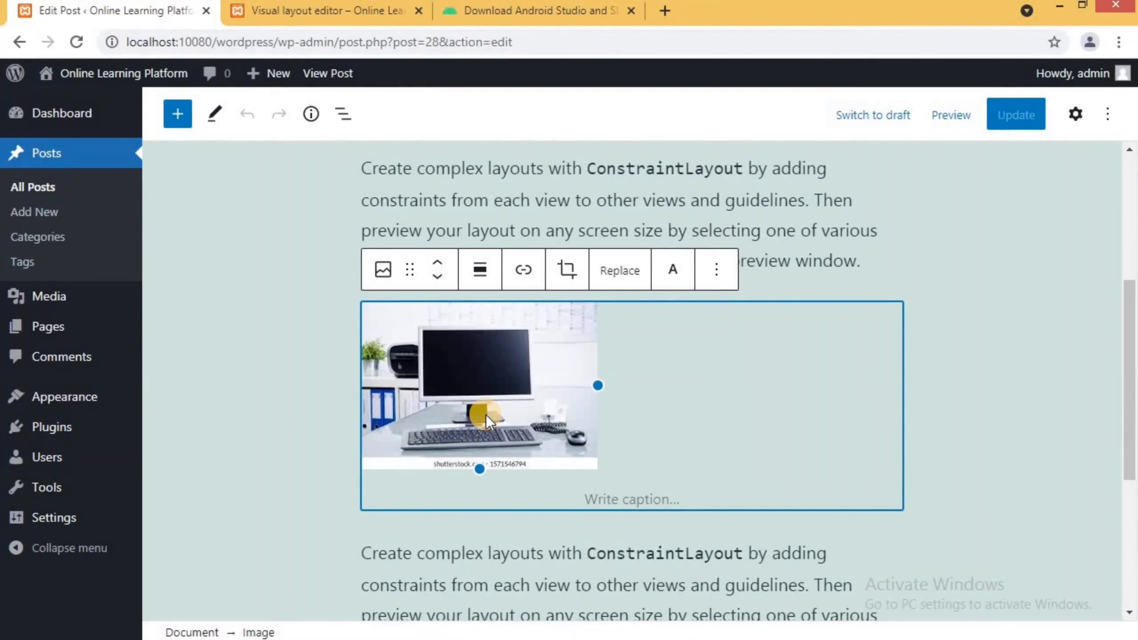
{"action": "key", "text": "BackSpace"}
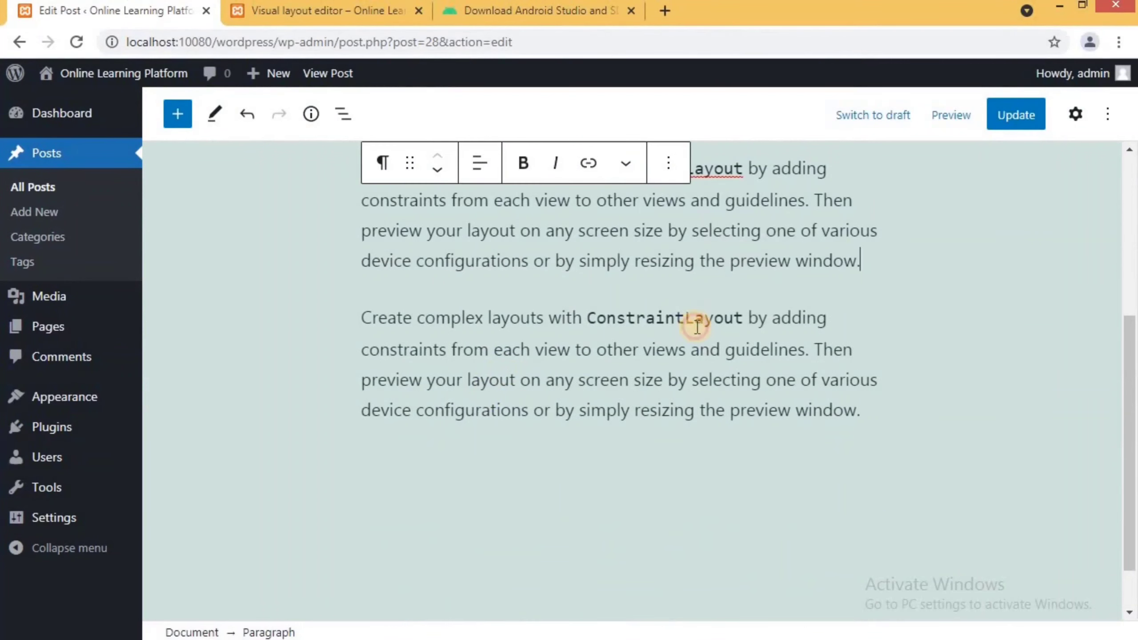
Remove the duplicated second ConstraintLayout paragraph block through its block options.
{"action": "left_click", "coordinate": [697, 326]}
{"action": "left_click", "coordinate": [669, 269]}
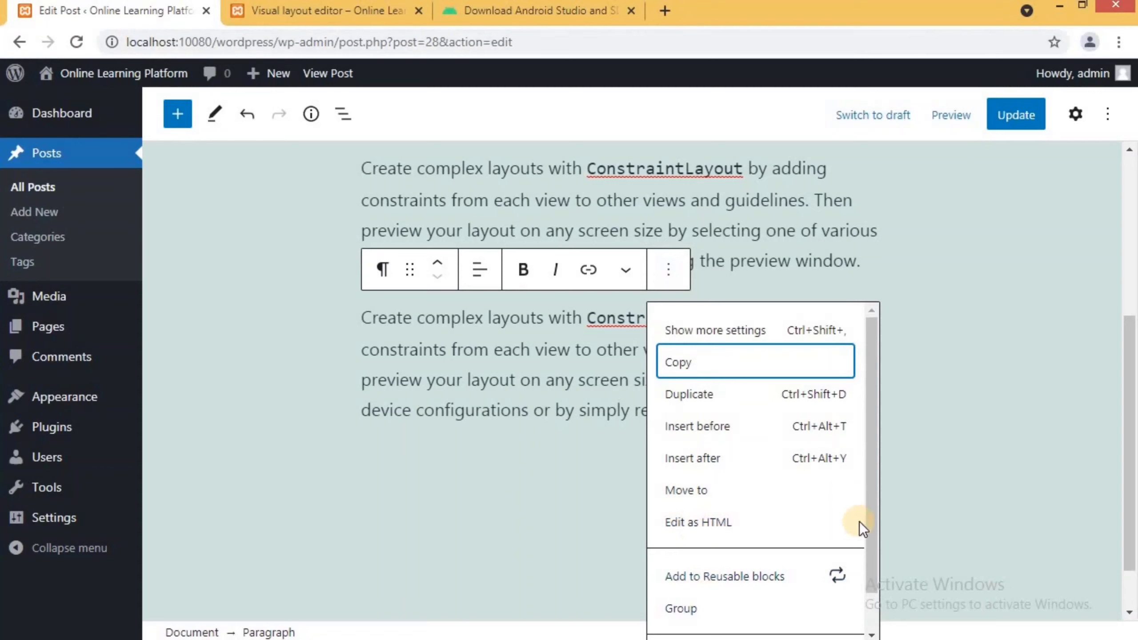
{"action": "left_click_drag", "start_coordinate": [870, 516], "coordinate": [870, 562]}
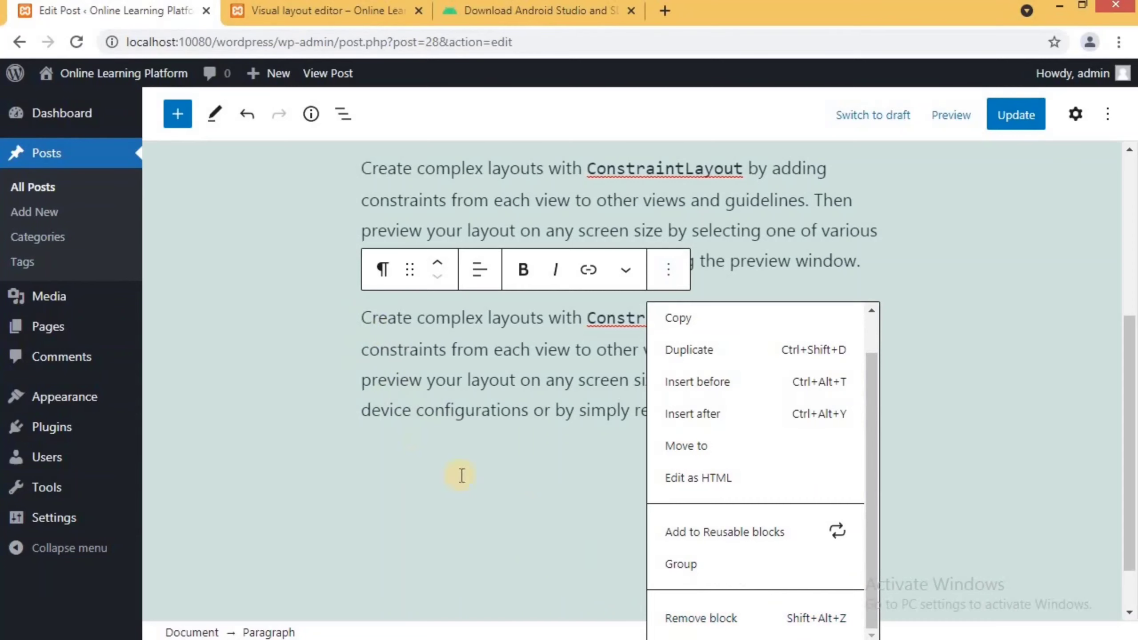
{"action": "left_click", "coordinate": [690, 618]}
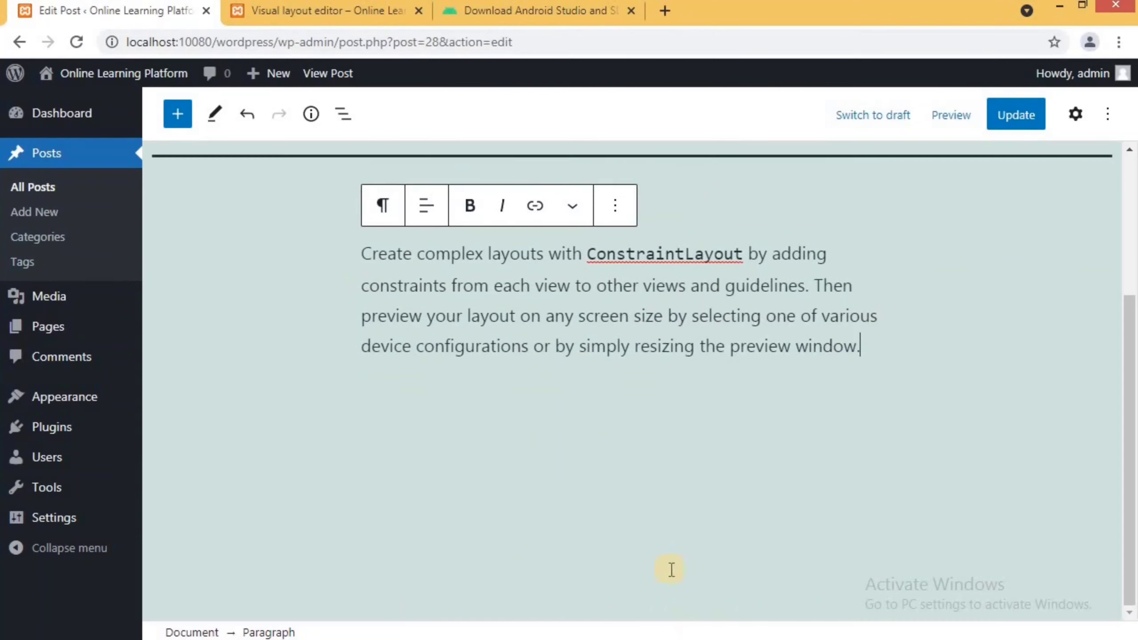
Update the post and view it on the live site to check the remaining content.
{"action": "scroll", "coordinate": [592, 368], "scroll_direction": "up", "scroll_amount": 5}
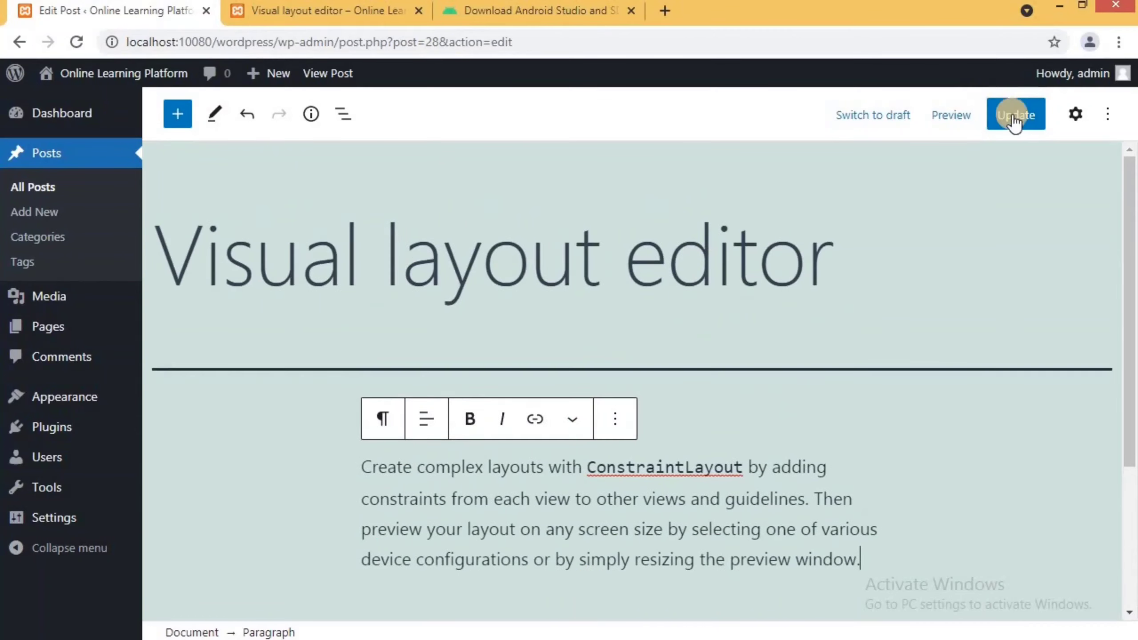
{"action": "left_click", "coordinate": [1015, 114]}
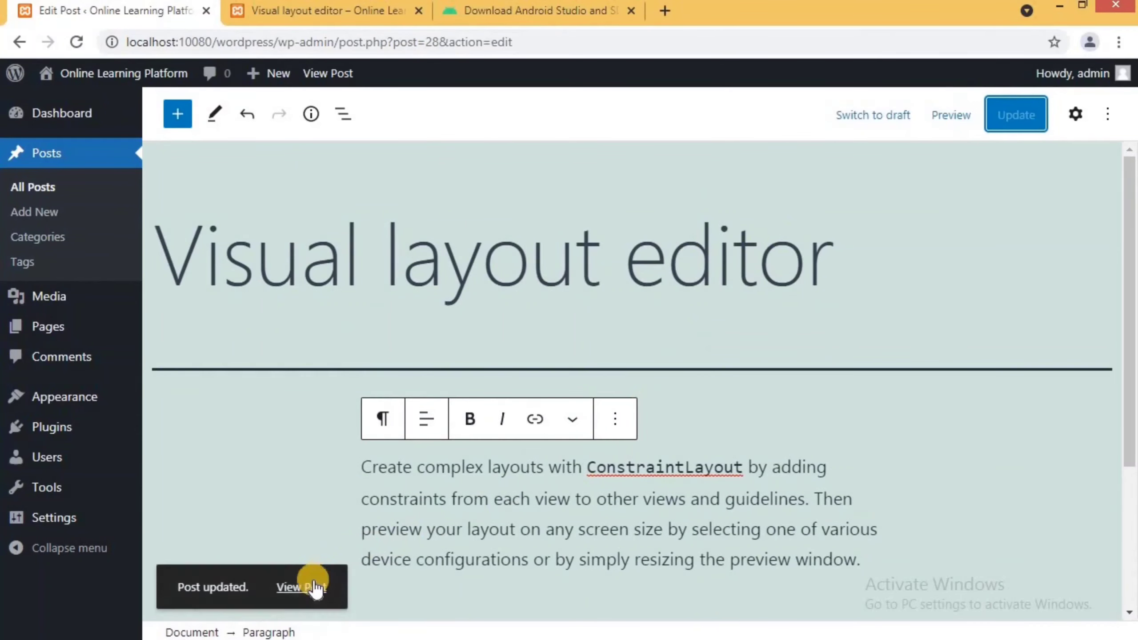
{"action": "left_click", "coordinate": [309, 587]}
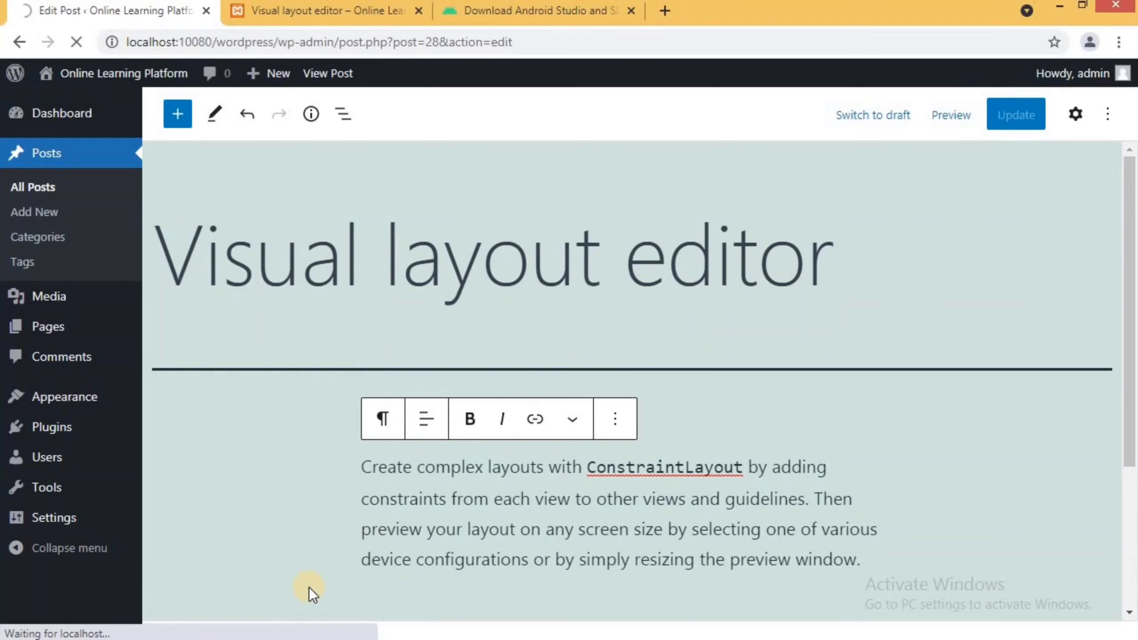
{"action": "scroll", "coordinate": [370, 438], "scroll_direction": "down", "scroll_amount": 10}
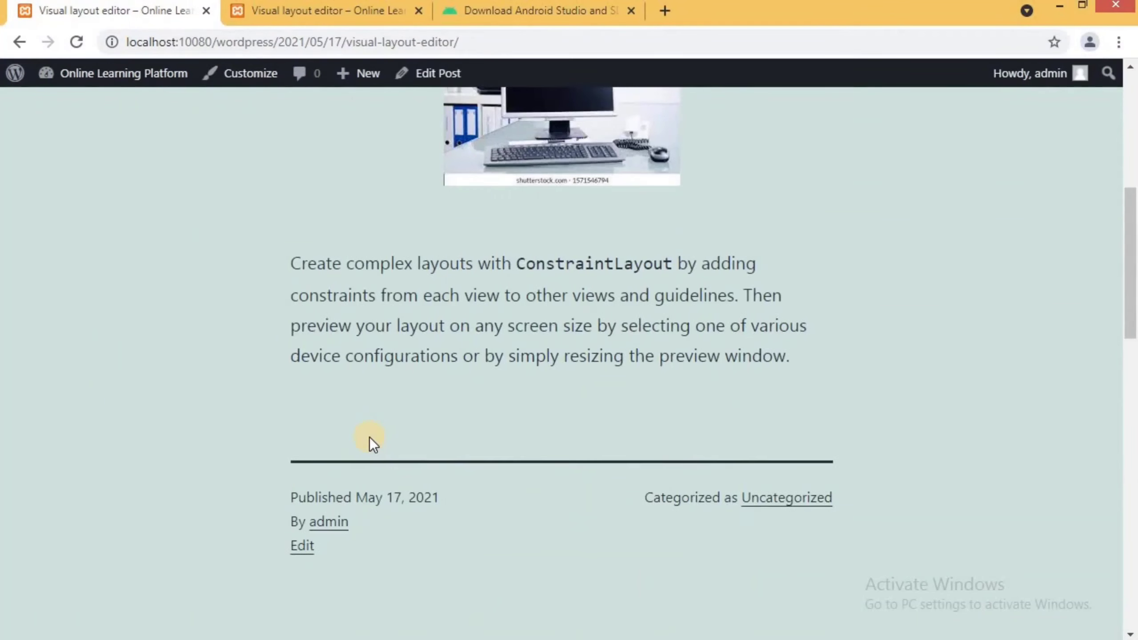
{"action": "scroll", "coordinate": [370, 438], "scroll_direction": "up", "scroll_amount": 10}
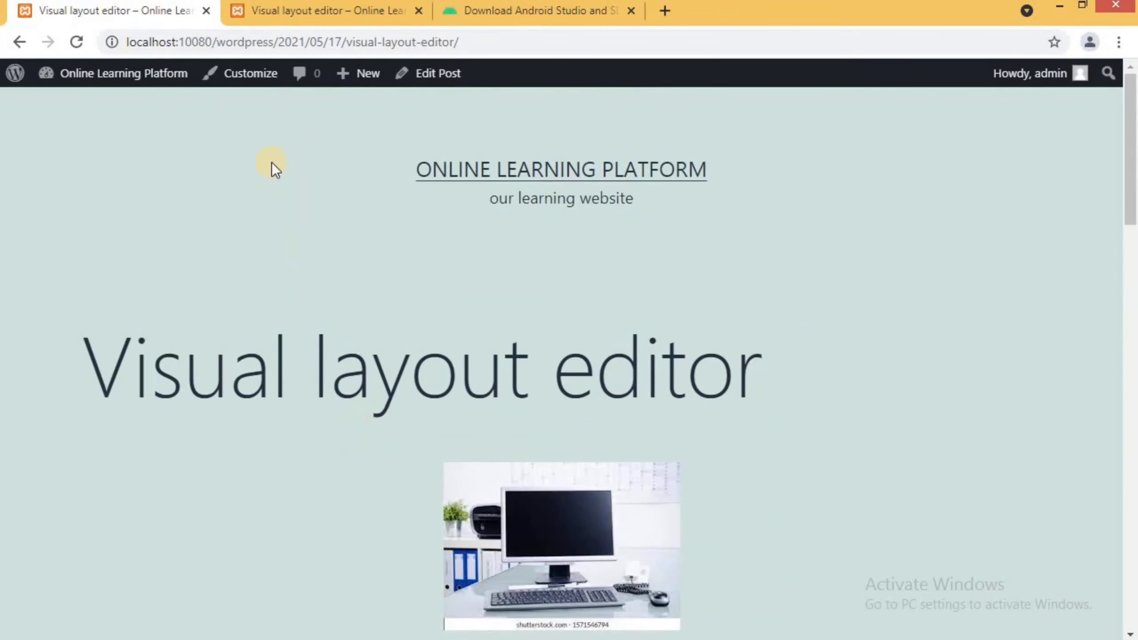
Return from the live post to editing its content.
{"action": "left_click", "coordinate": [437, 74]}
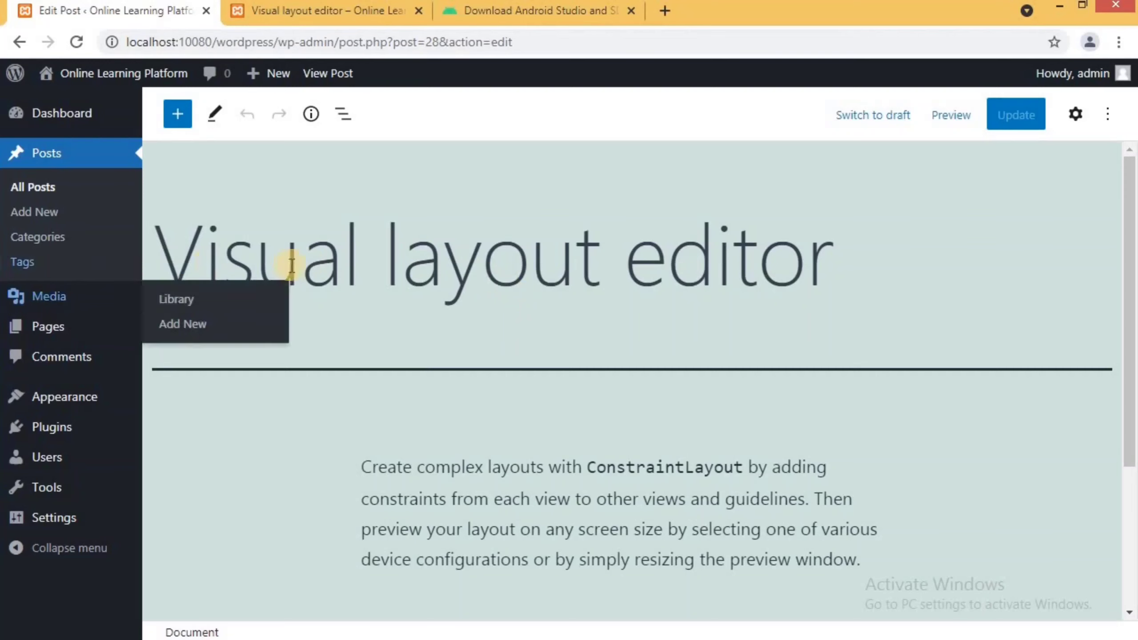
{"action": "scroll", "coordinate": [618, 312], "scroll_direction": "down", "scroll_amount": 3}
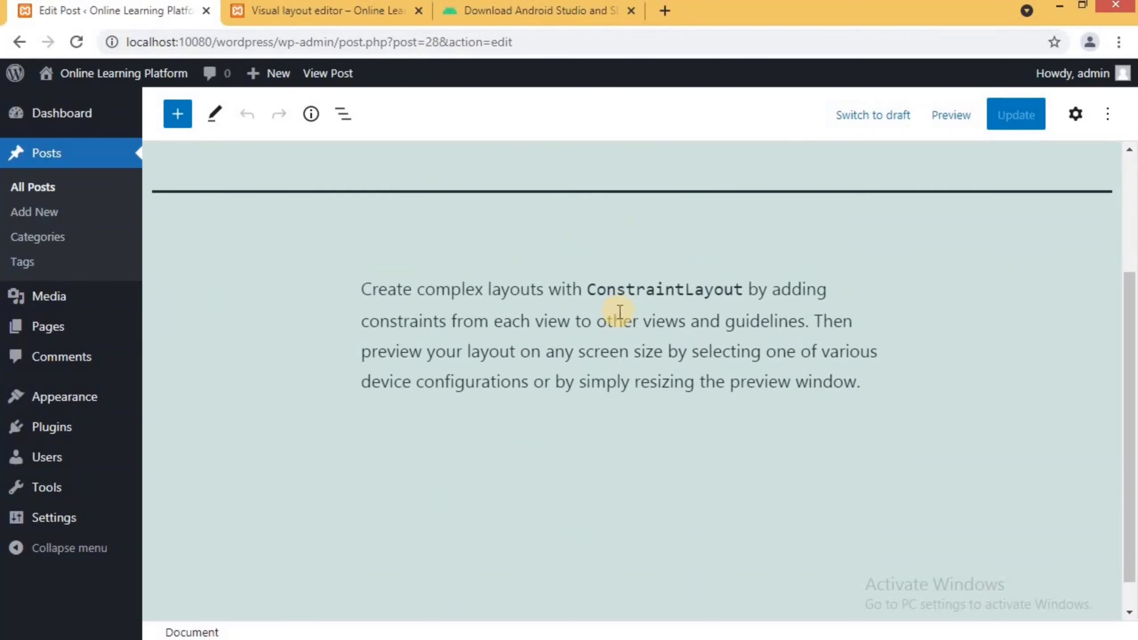
Review the published "Visual layout editor" post page, including its computer image and supercomputer text, and close that page.
{"action": "scroll", "coordinate": [587, 428], "scroll_direction": "up", "scroll_amount": 3}
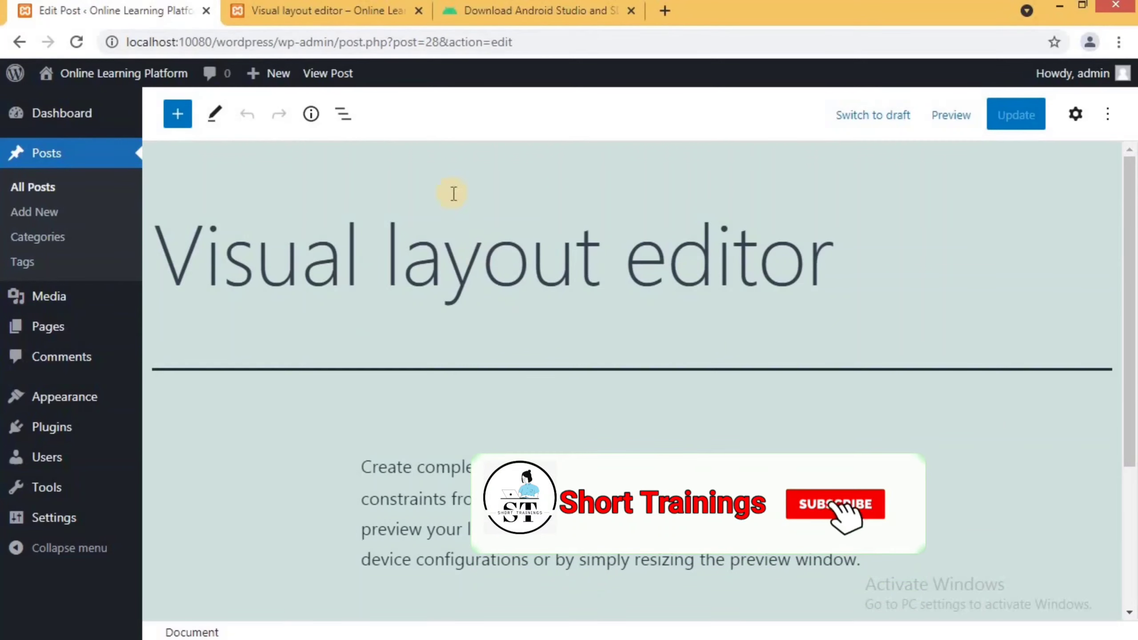
{"action": "left_click", "coordinate": [344, 14]}
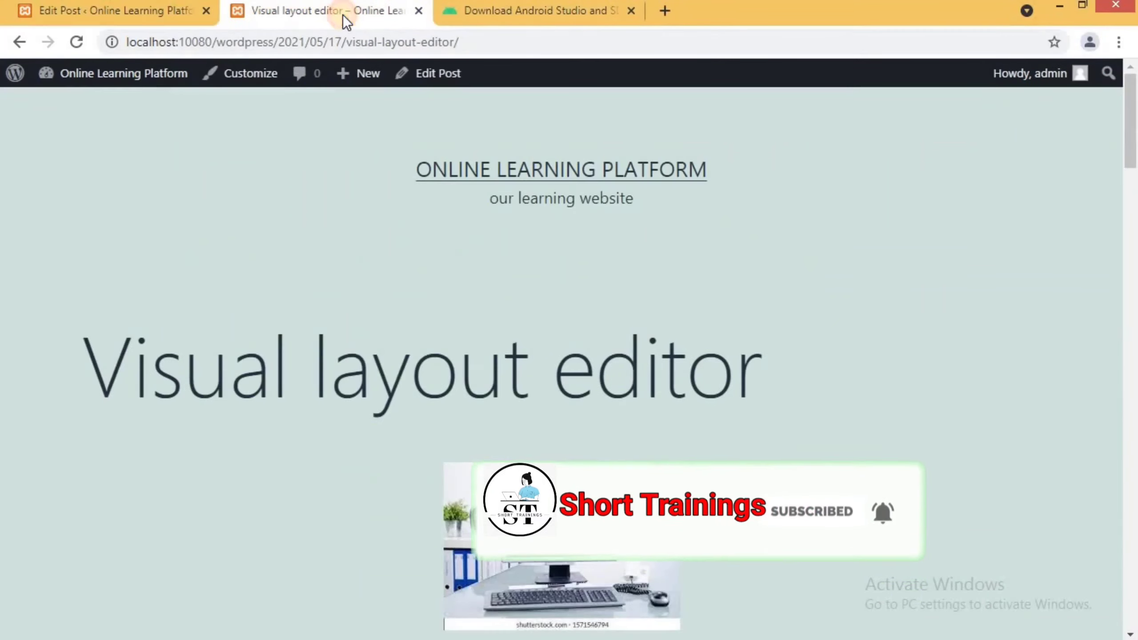
{"action": "scroll", "coordinate": [397, 417], "scroll_direction": "down", "scroll_amount": 15}
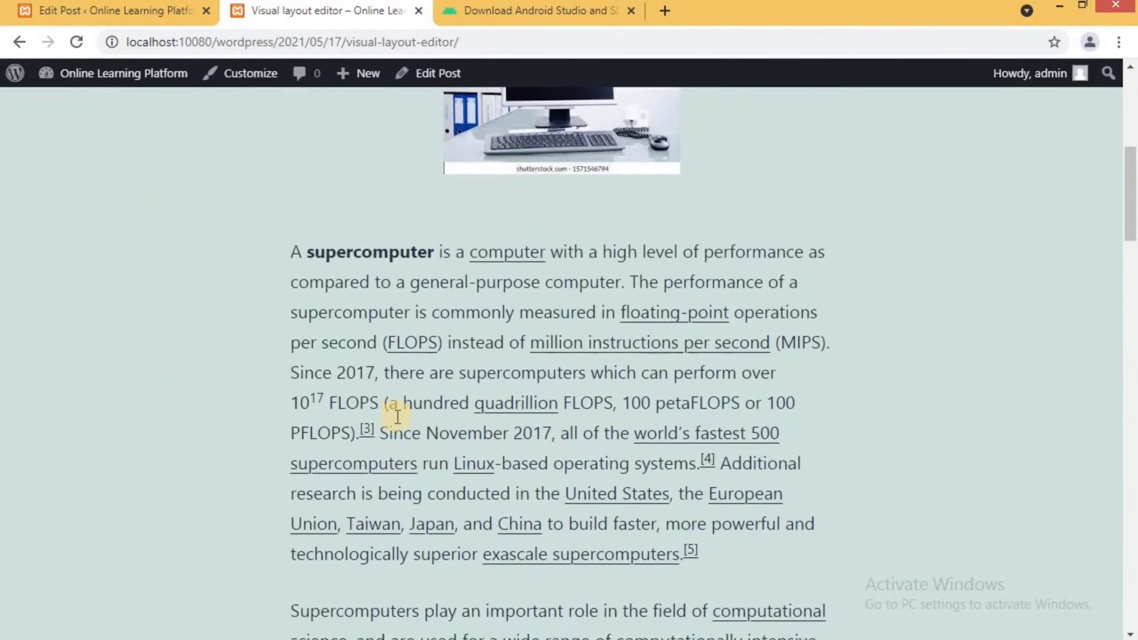
{"action": "scroll", "coordinate": [397, 418], "scroll_direction": "down", "scroll_amount": 9}
{"action": "scroll", "coordinate": [397, 418], "scroll_direction": "up", "scroll_amount": 20}
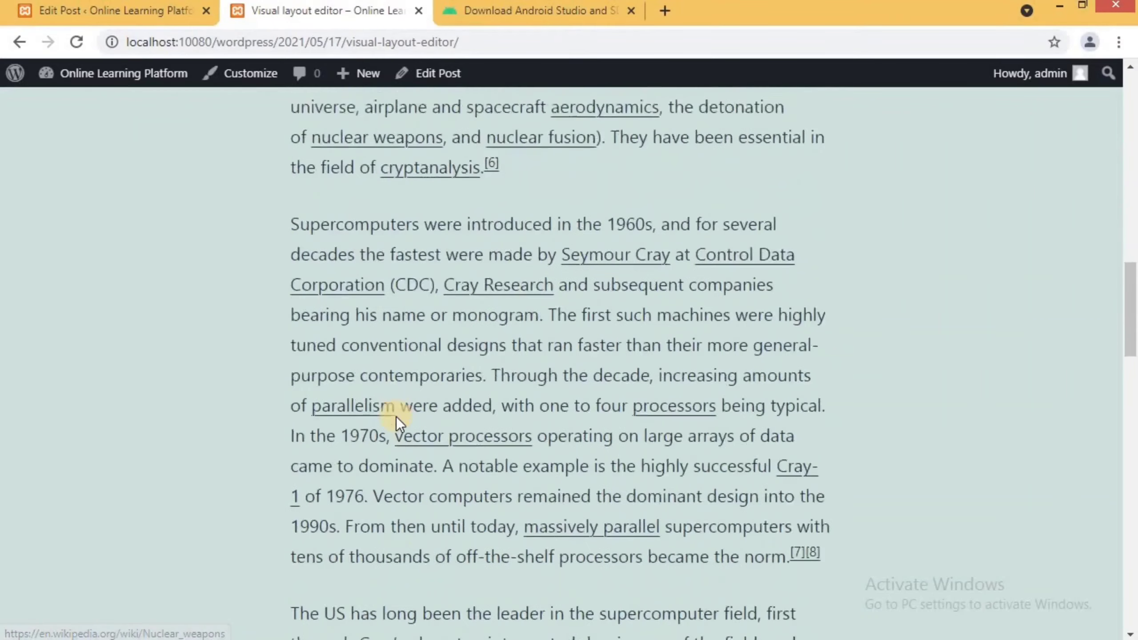
{"action": "scroll", "coordinate": [397, 416], "scroll_direction": "up", "scroll_amount": 4}
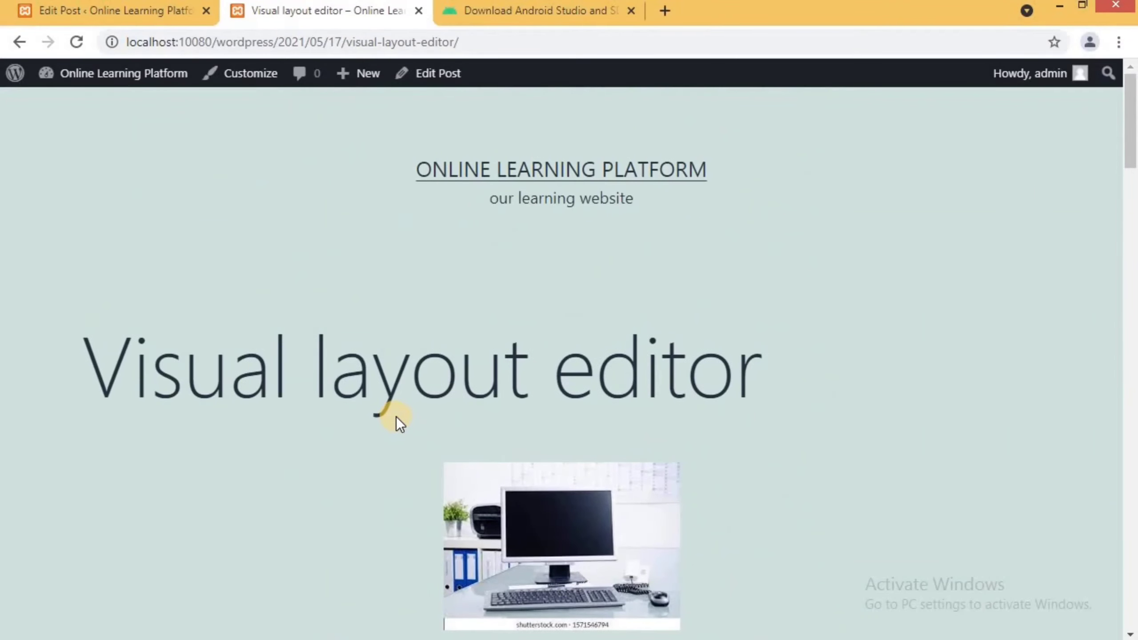
{"action": "left_click", "coordinate": [418, 11]}
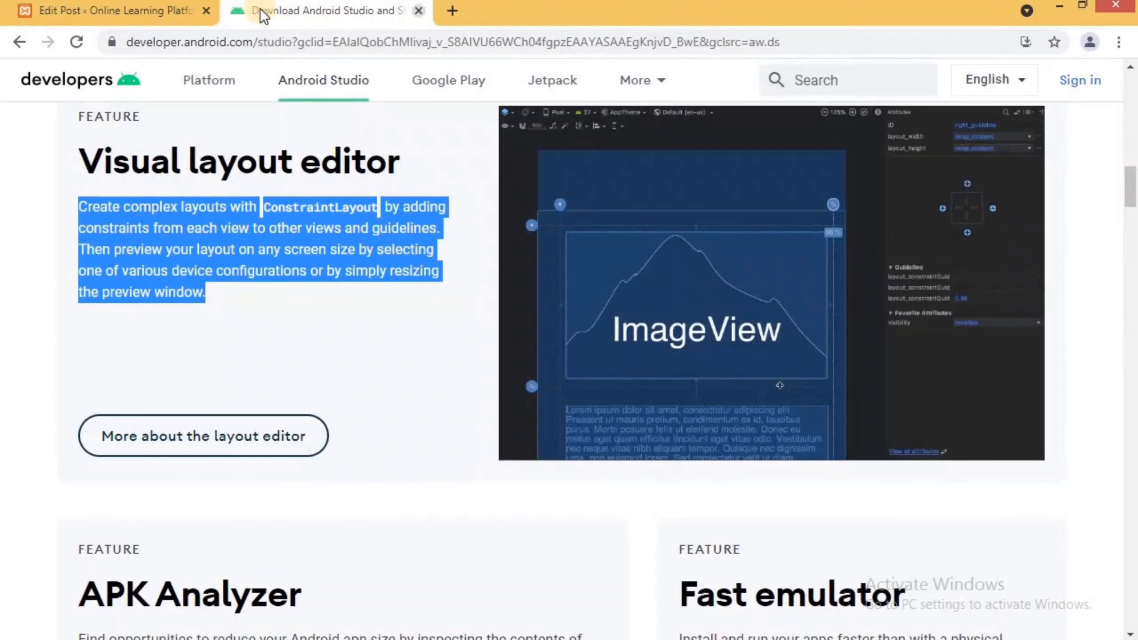